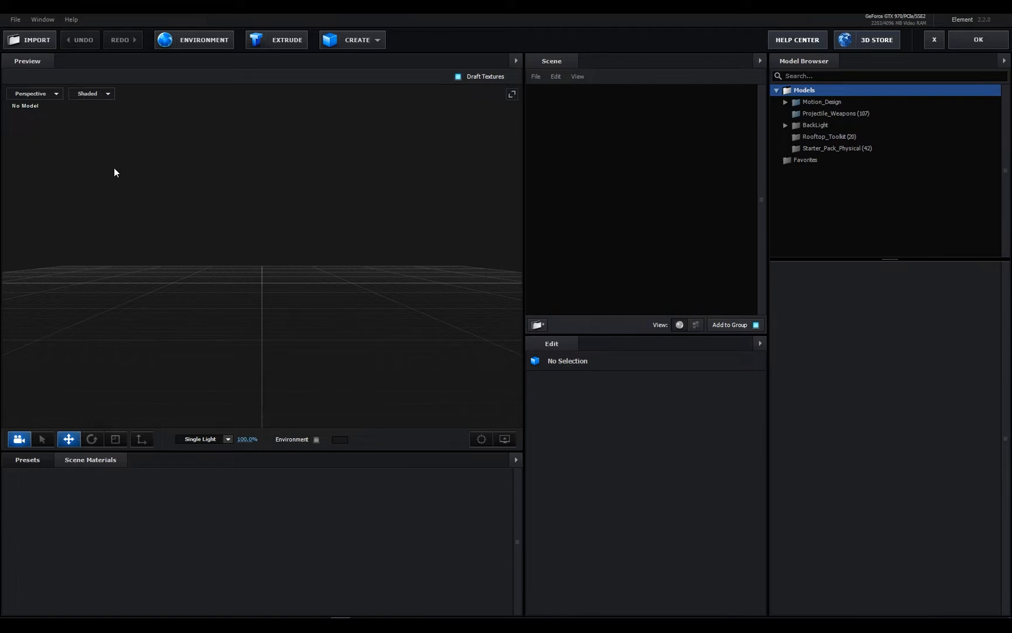
- Import model.obj from the hand's source model folder and turn on Normalize Size for the imported model
click(46, 45)
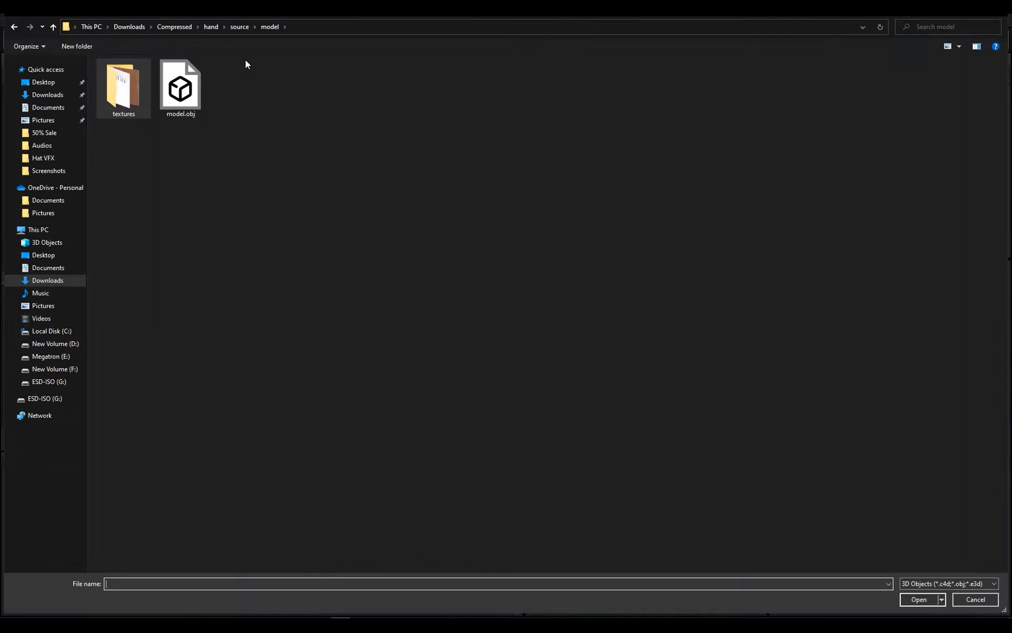
click(197, 104)
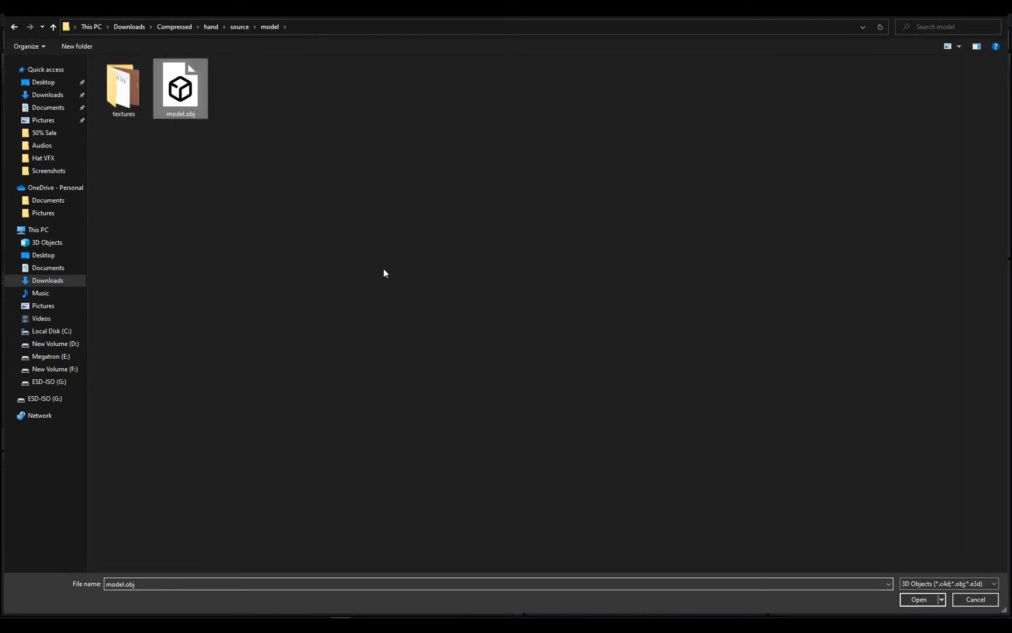
click(917, 598)
click(572, 419)
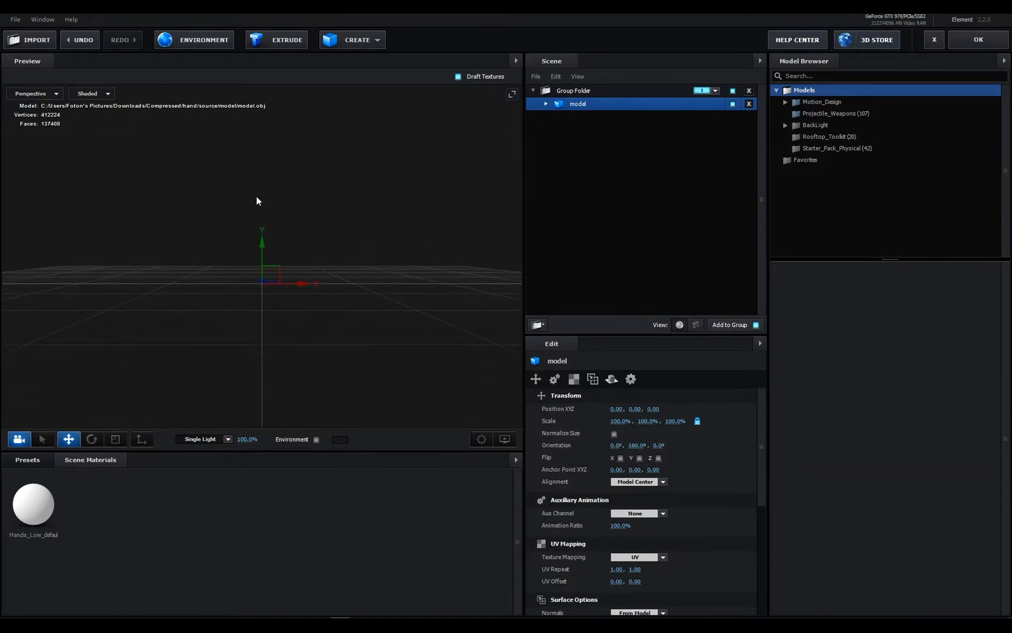
click(613, 433)
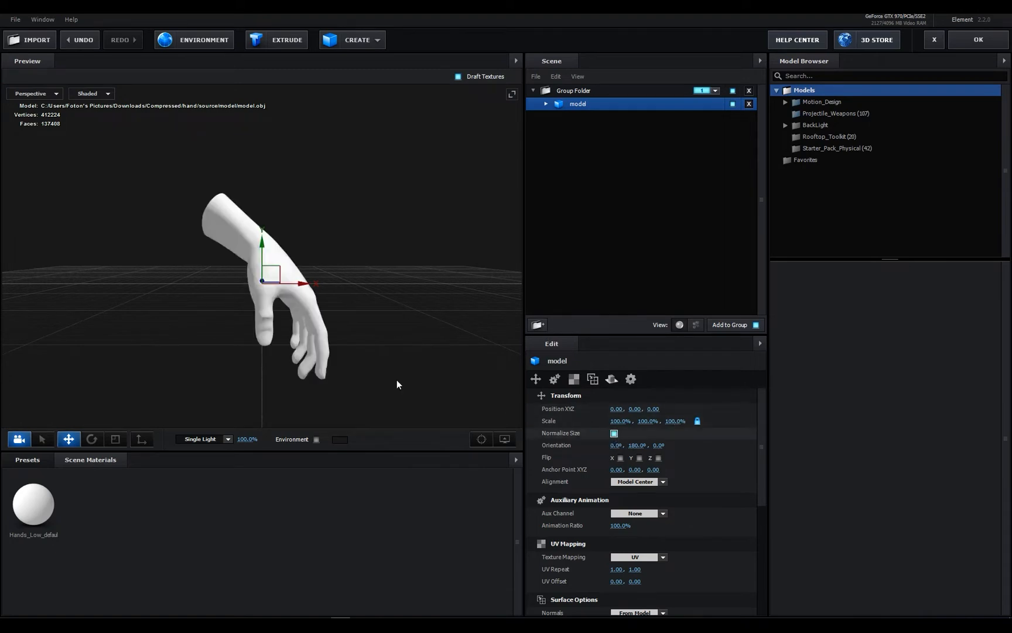
drag(396, 379, 346, 362)
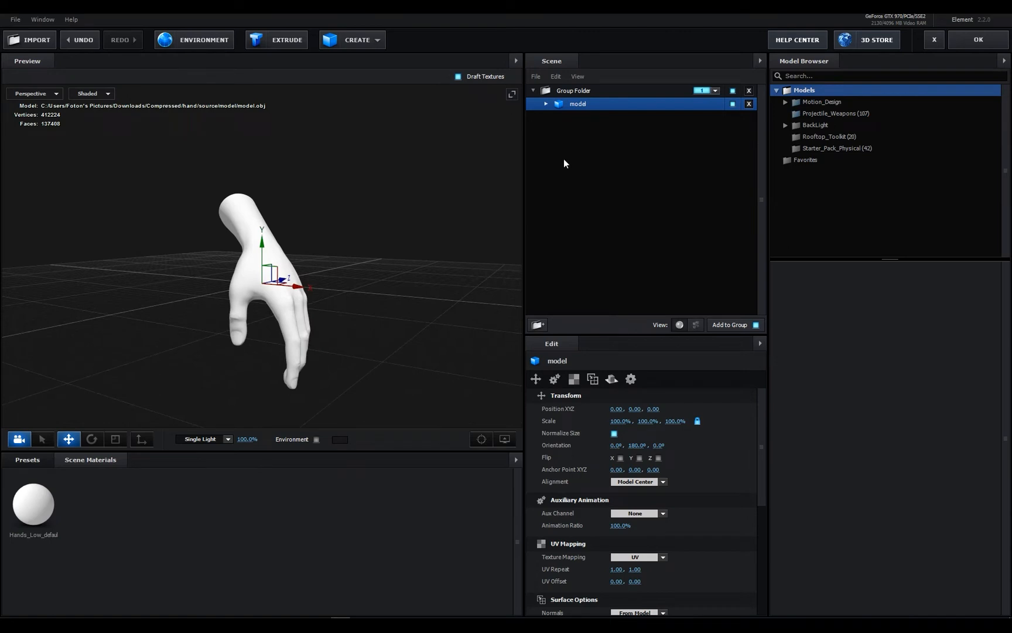
- Load the hand texture maps into the Diffuse, Glossiness, Normal Bump and Occlusion channels of the Hands_Low_defaultMat1 material
click(546, 106)
click(593, 118)
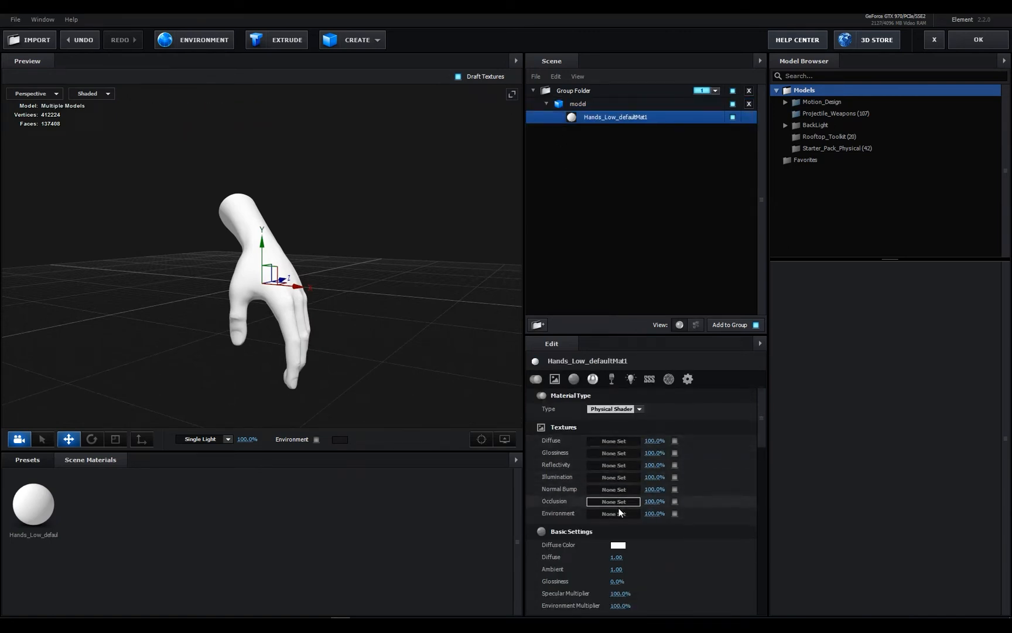
click(619, 441)
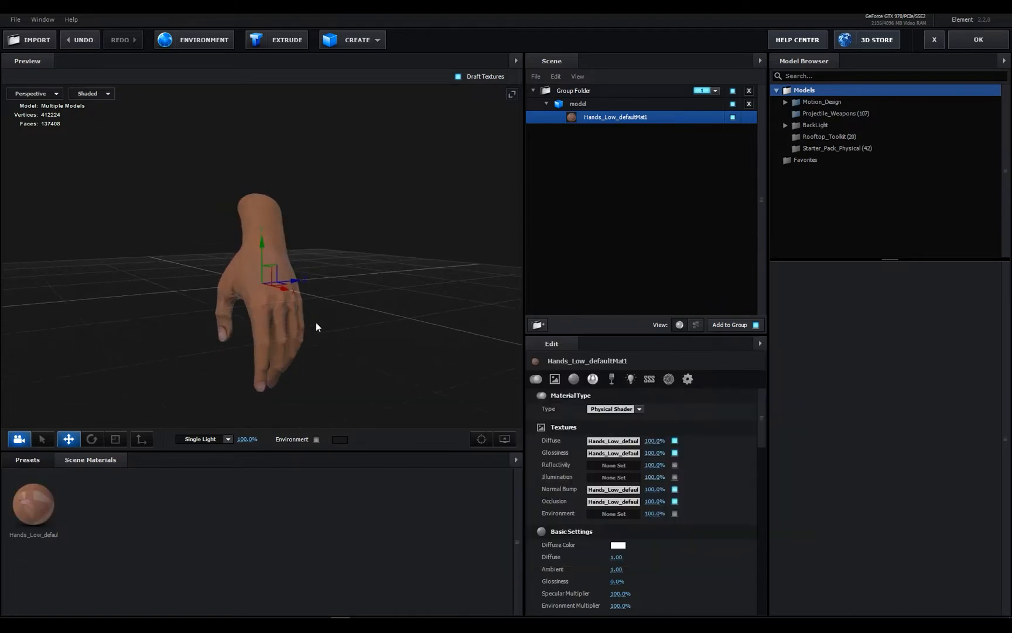
mouse_move(315, 321)
mouse_down()
mouse_move(257, 319)
mouse_move(382, 332)
mouse_move(298, 327)
mouse_move(351, 316)
mouse_move(321, 355)
mouse_move(400, 355)
mouse_move(277, 332)
mouse_move(315, 341)
mouse_up()
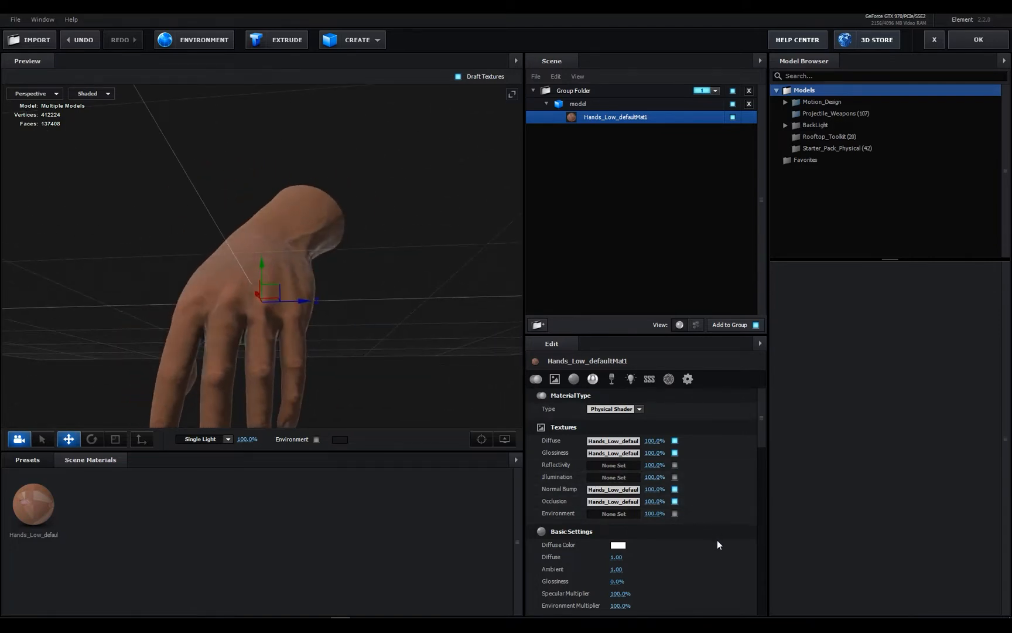
- Replace the scene's environment texture with Basic_2K_11.dds from the Basic_2K folder
scroll(718, 544, down, 4)
click(212, 40)
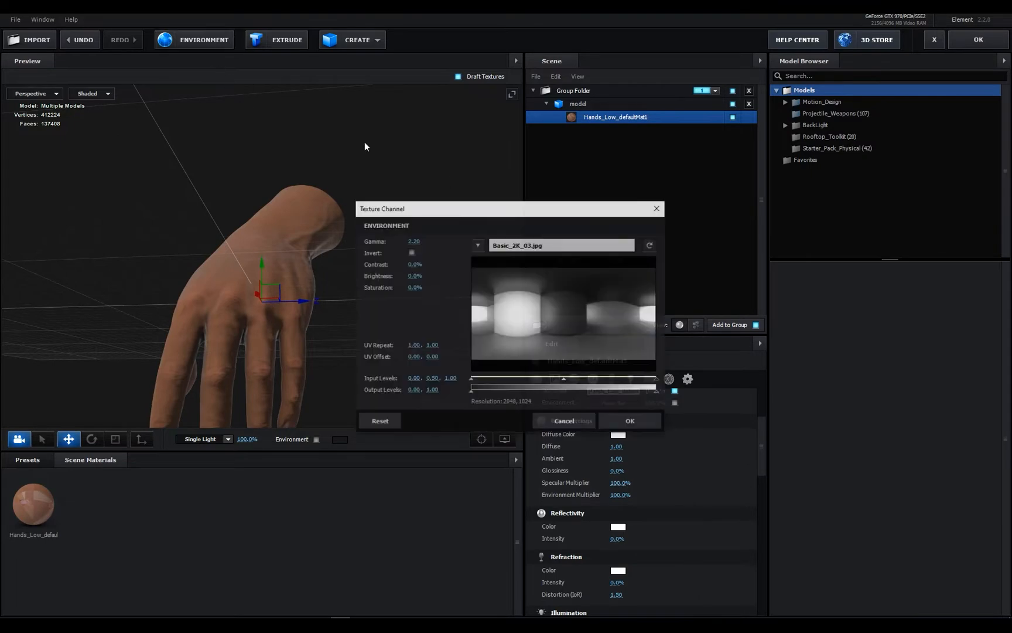
click(528, 243)
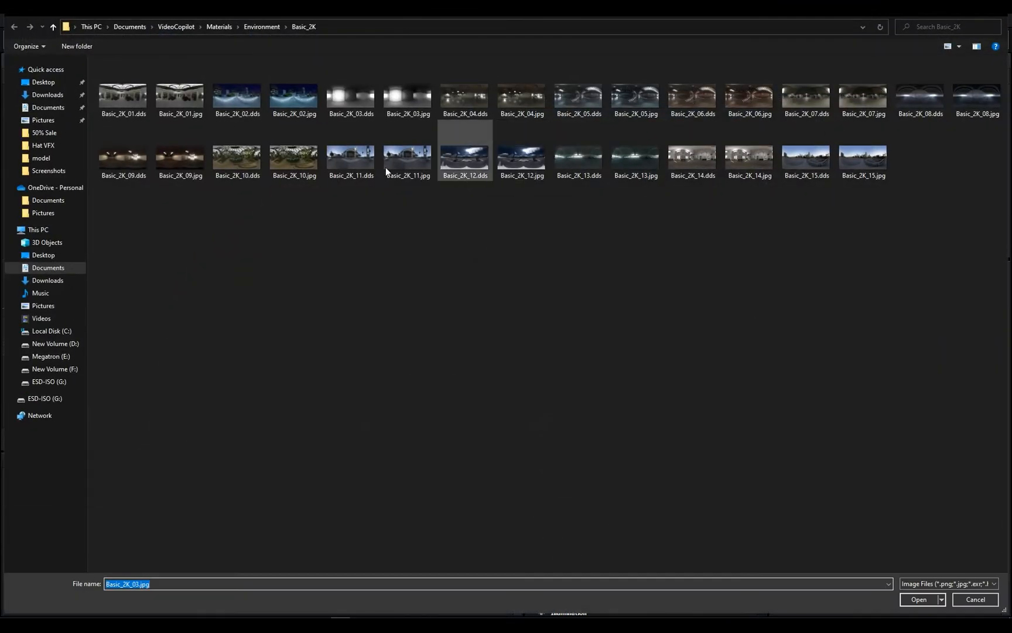
click(352, 157)
click(919, 599)
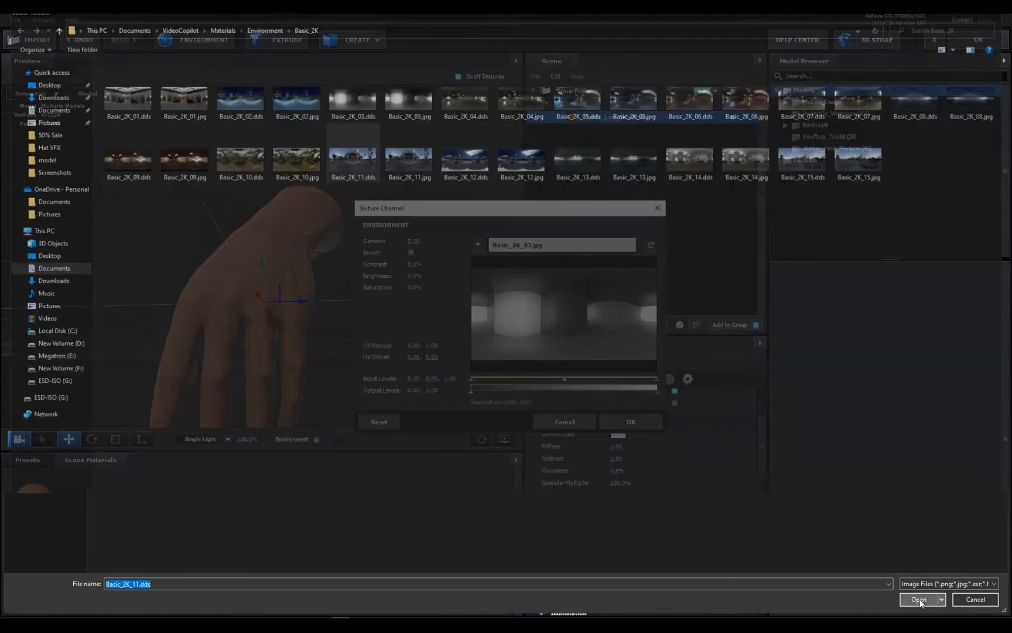
click(624, 420)
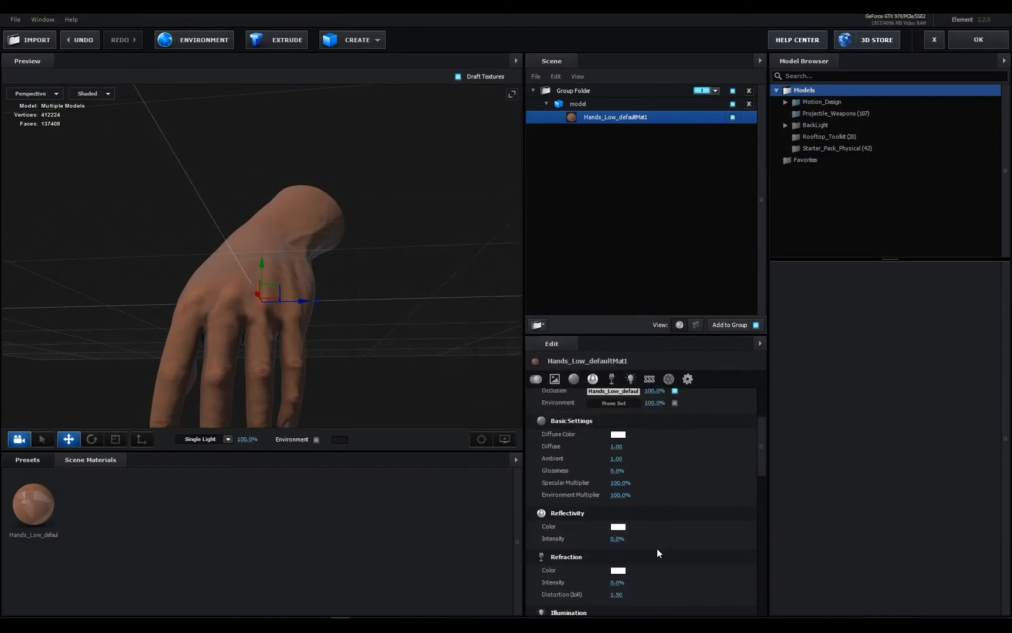
- Enable Subsurface Scattering for the hand material and accept the scene setup to return to the composition
scroll(658, 551, down, 6)
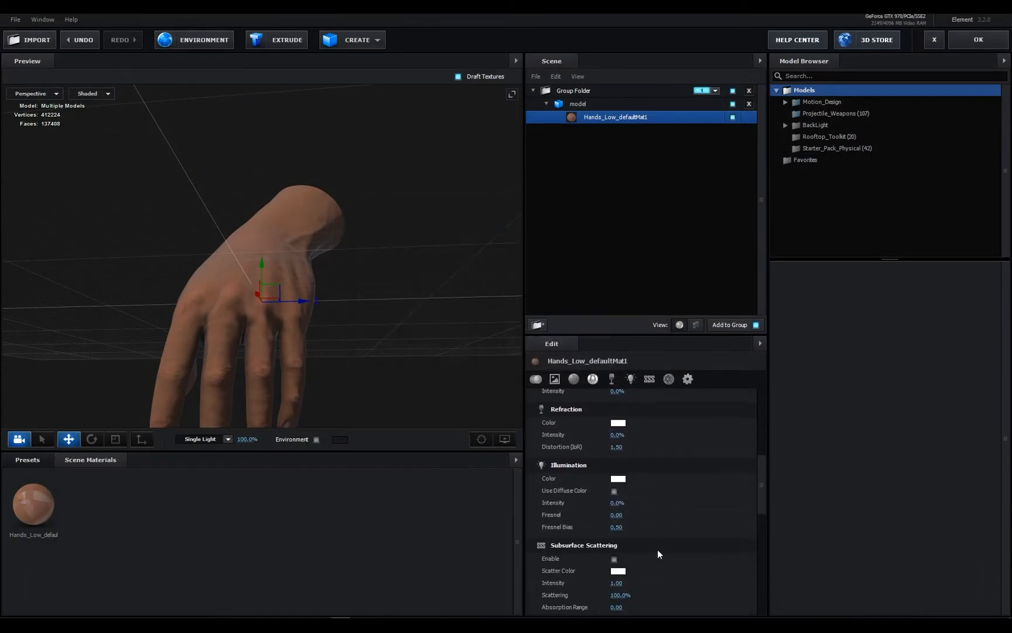
scroll(657, 549, down, 1)
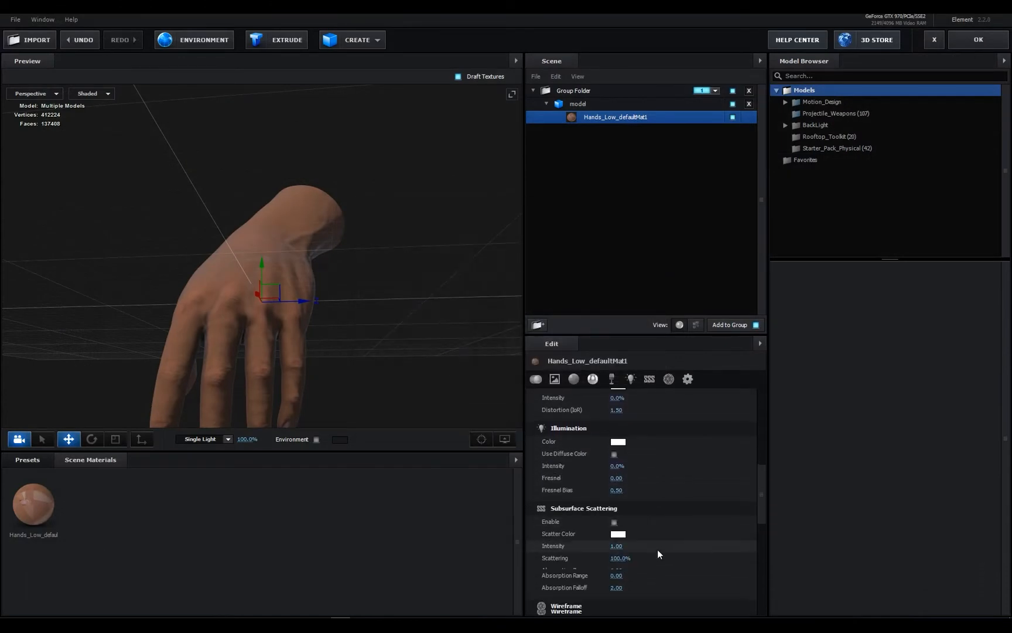
click(613, 522)
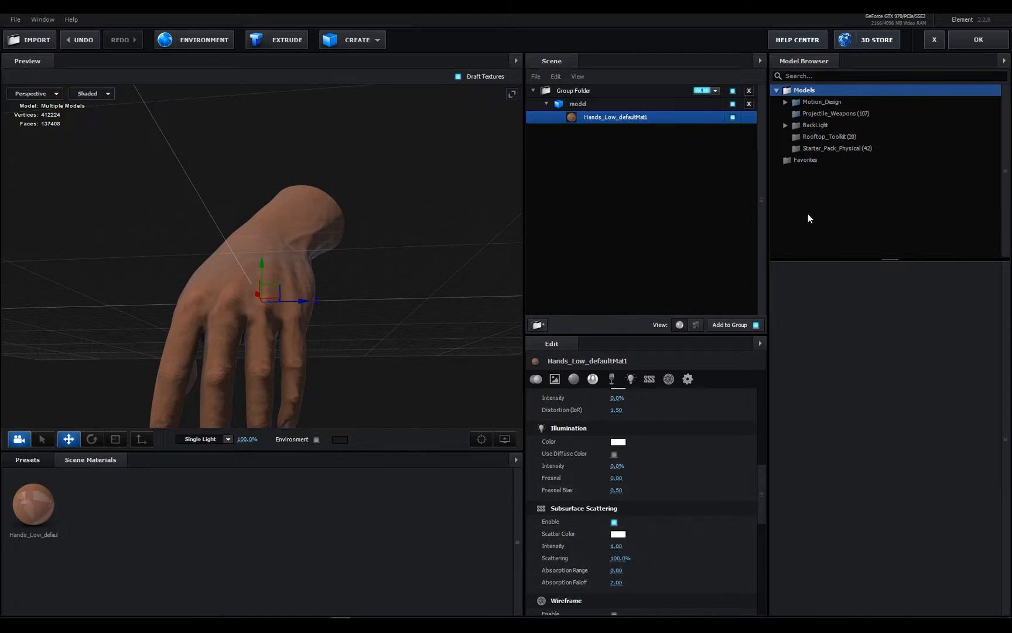
click(976, 44)
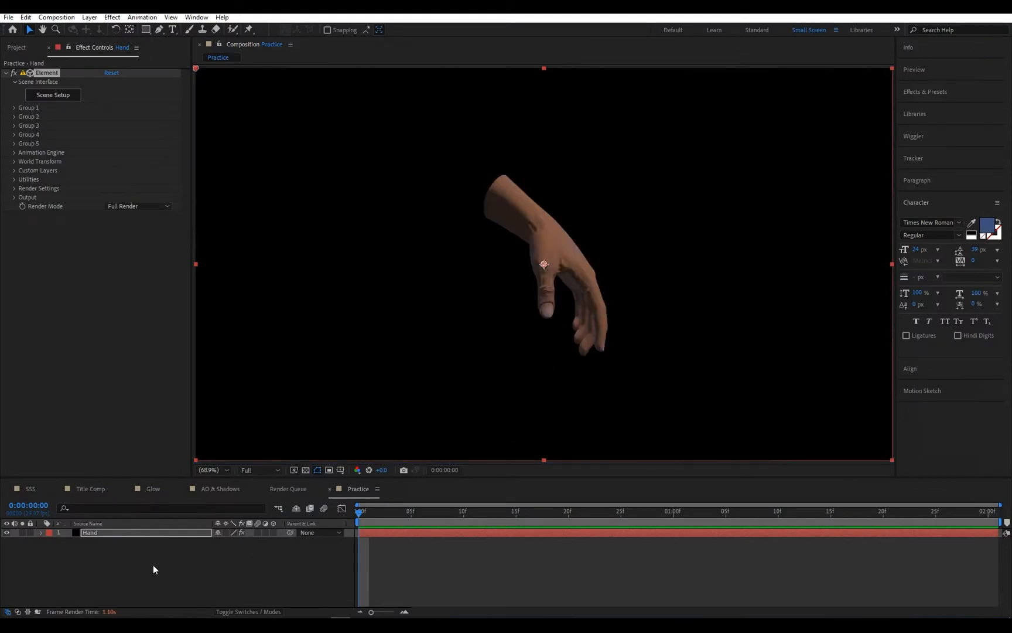
- Add a two-node camera with the 35mm preset to the Practice composition
right_click(138, 562)
mouse_move(246, 435)
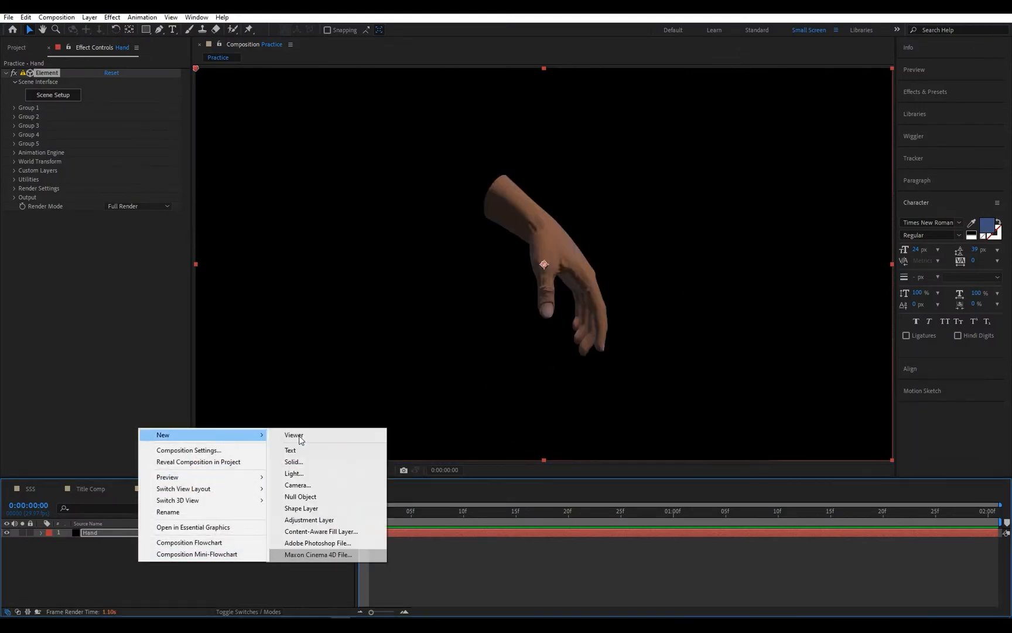
click(297, 484)
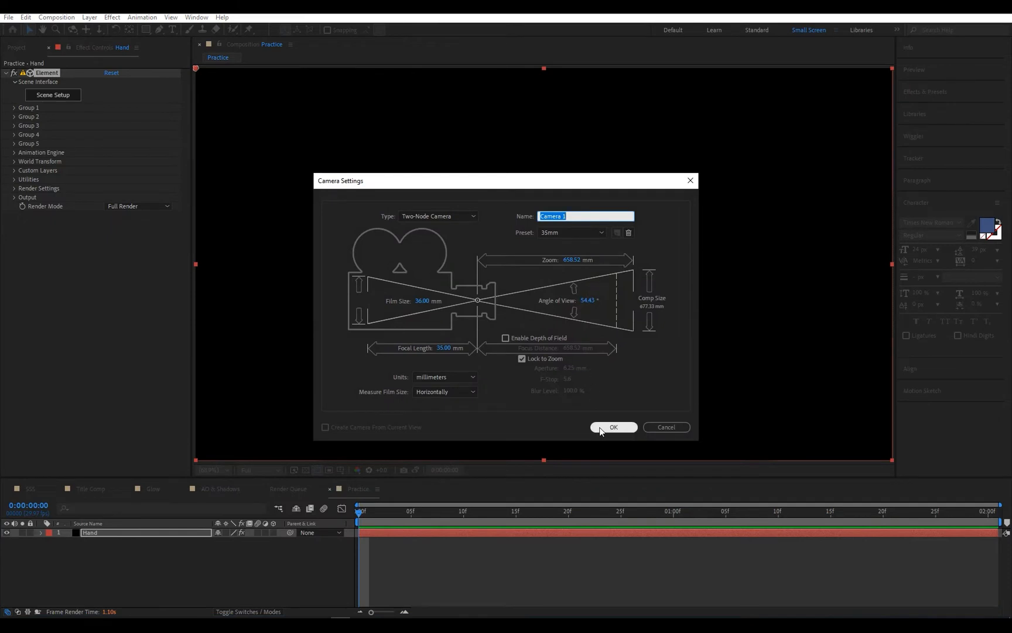
click(612, 427)
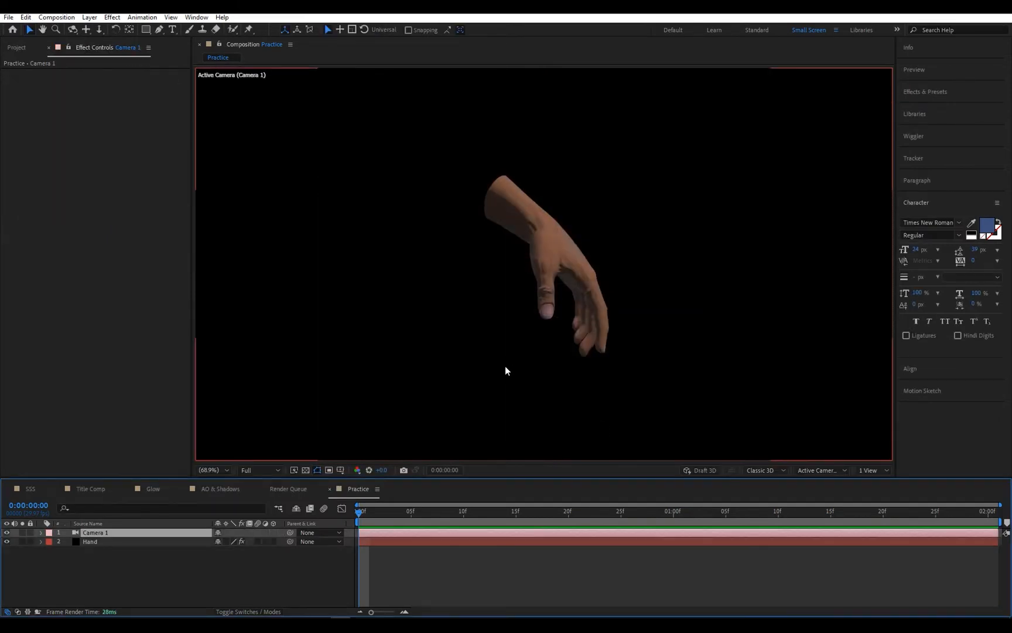
- Orbit the camera around the hand and move it closer so the back of the hand fills the frame
key(c)
drag(531, 359, 441, 235)
key(c)
key(c)
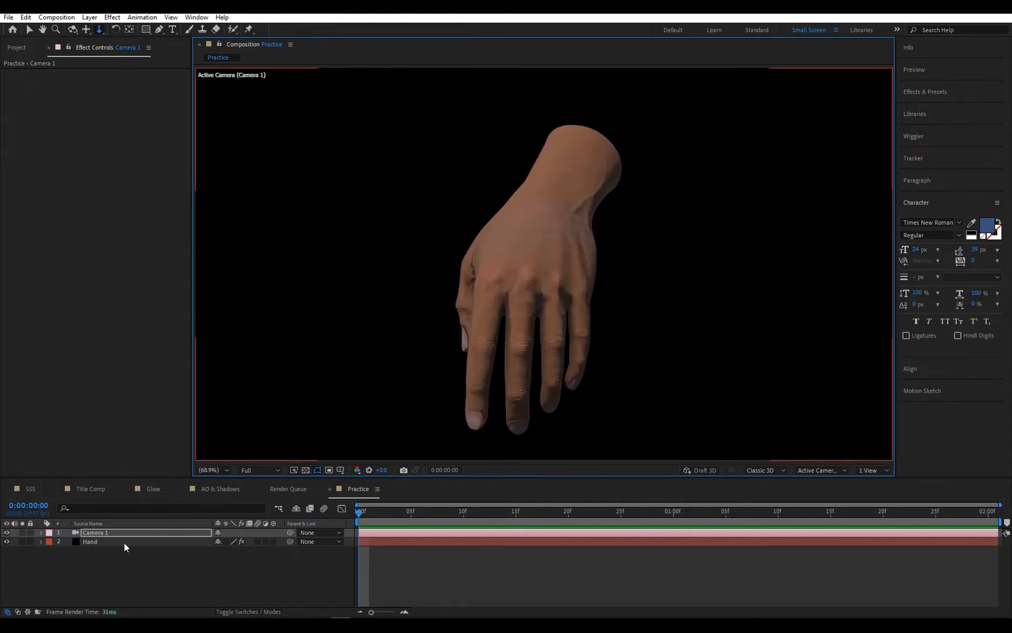
- Set the Physical Environment exposure to 0.1 in the Element render settings of the Hand layer
click(93, 541)
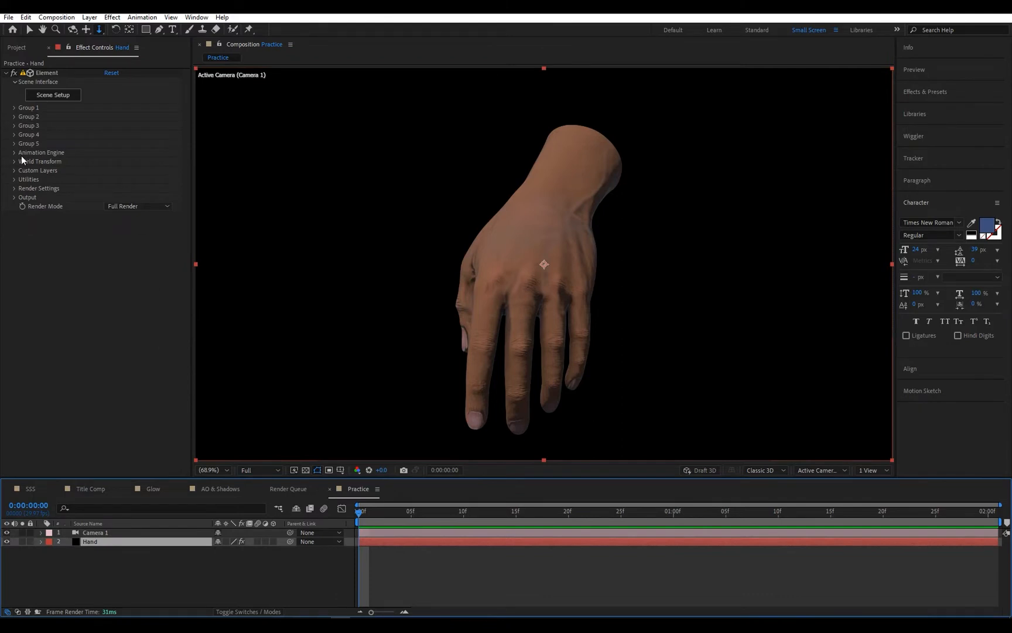
click(15, 192)
click(14, 188)
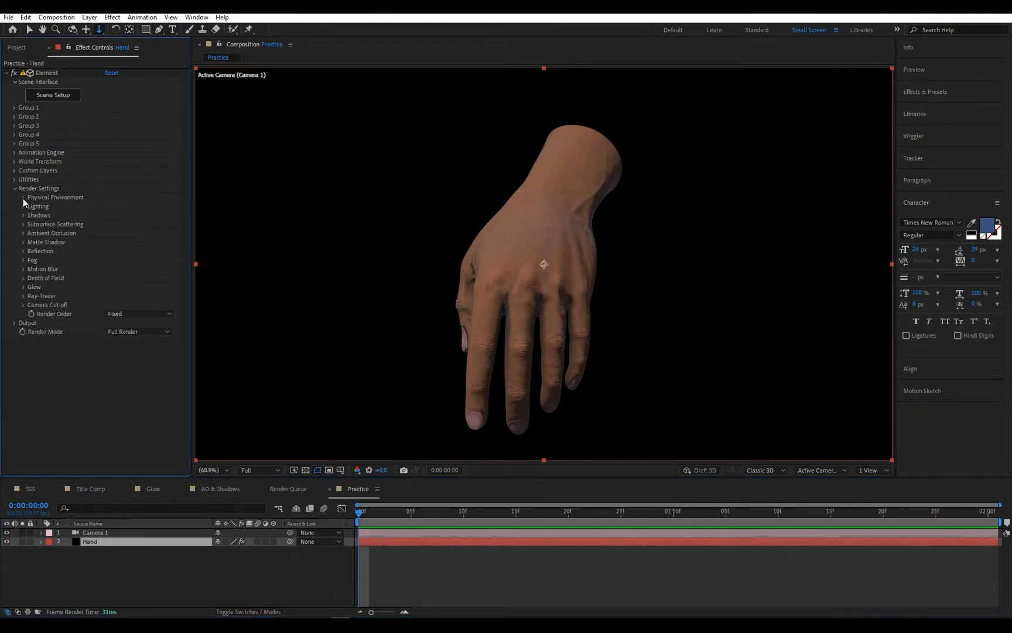
click(23, 198)
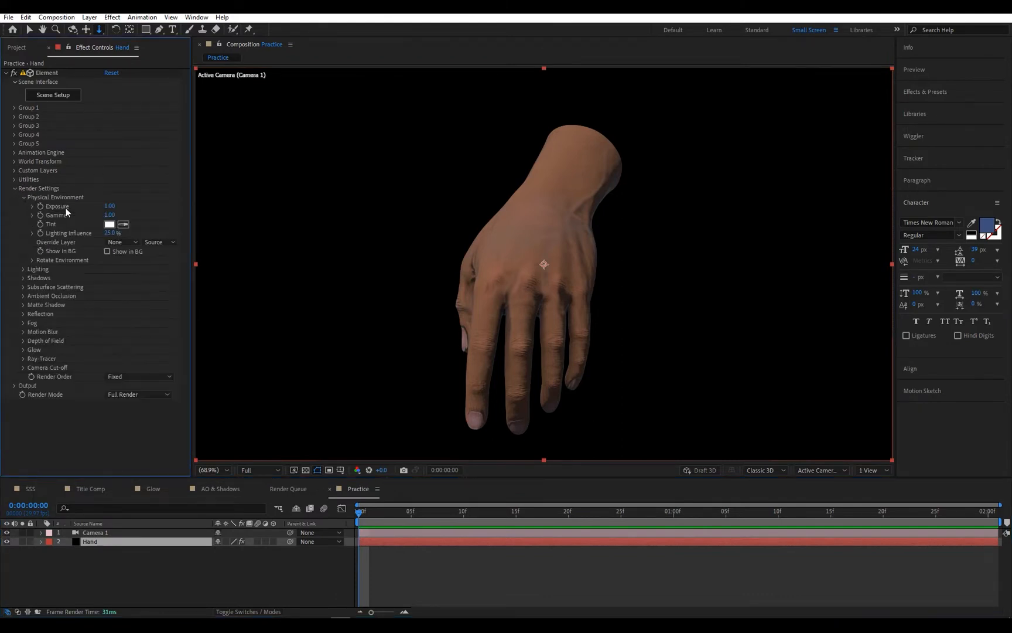
click(109, 207)
text(.1)
key(Return)
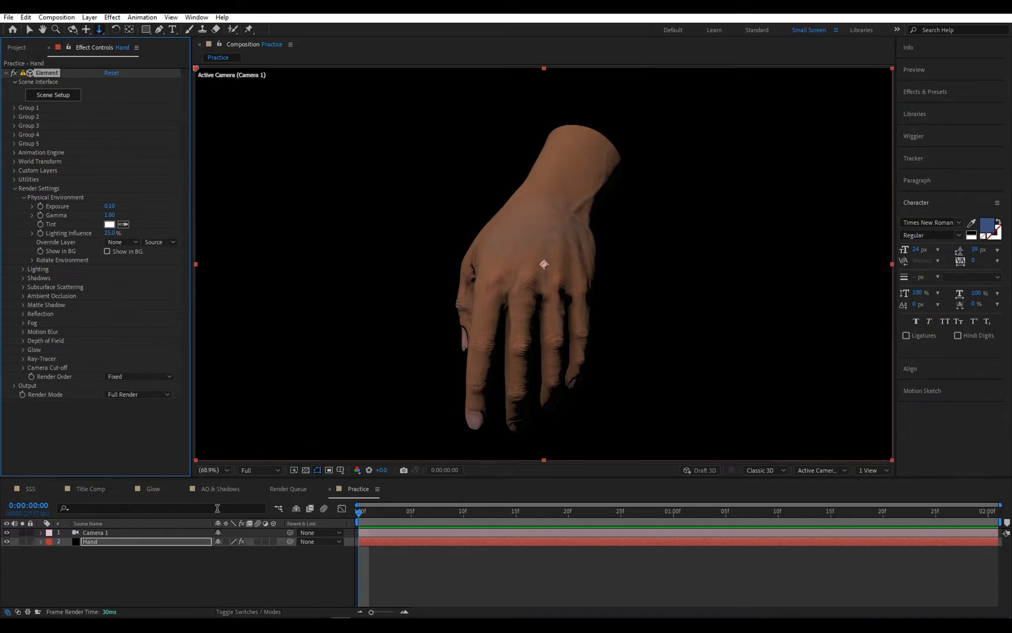
key(v)
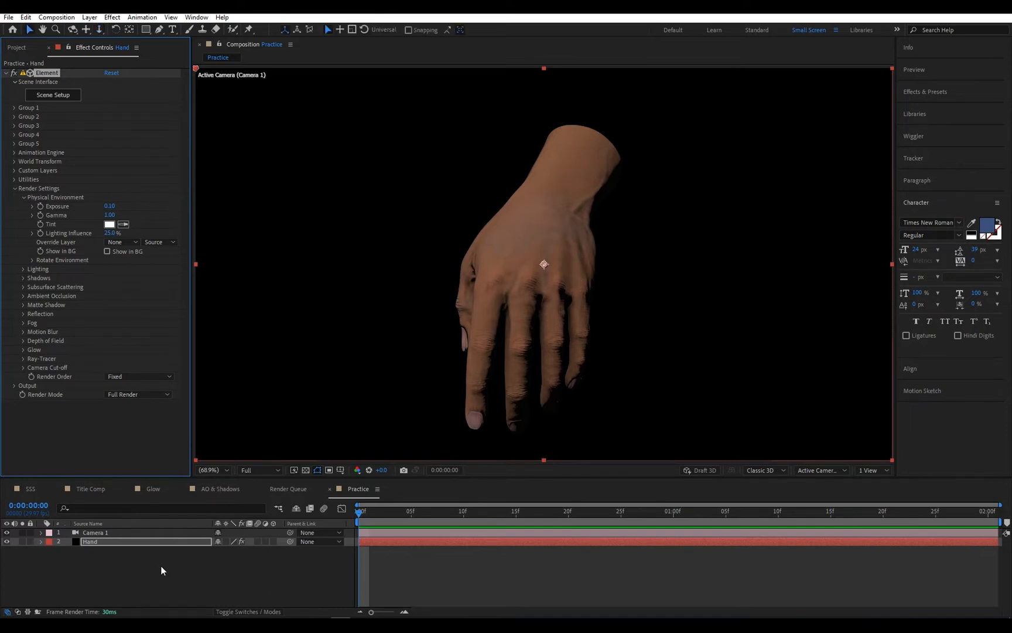
- Add a Spot light with 100% intensity, 90° cone angle and 50% cone feather to the composition
right_click(162, 570)
mouse_move(246, 438)
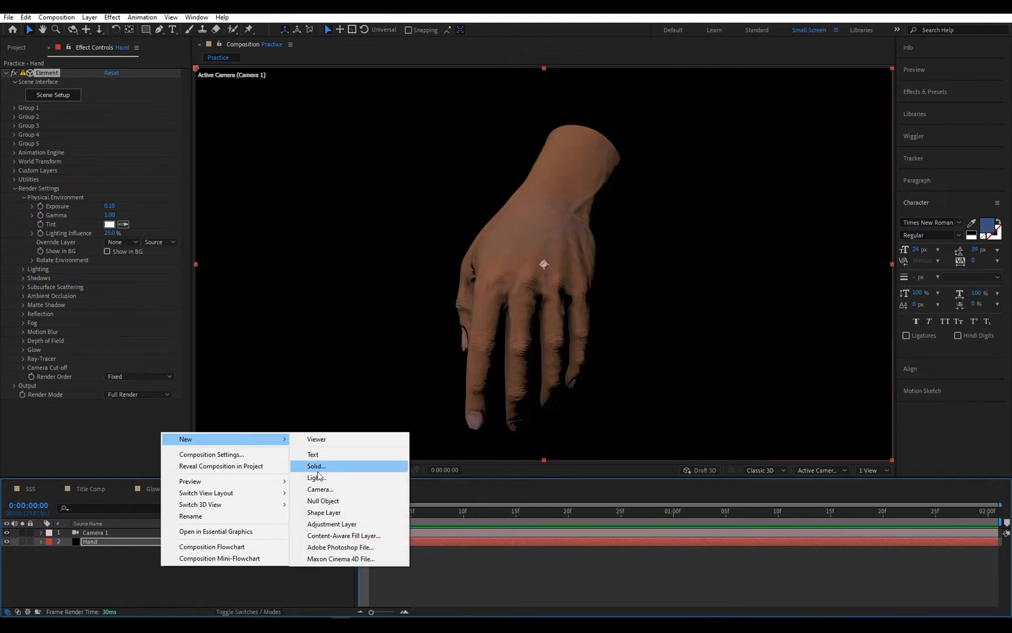
click(317, 477)
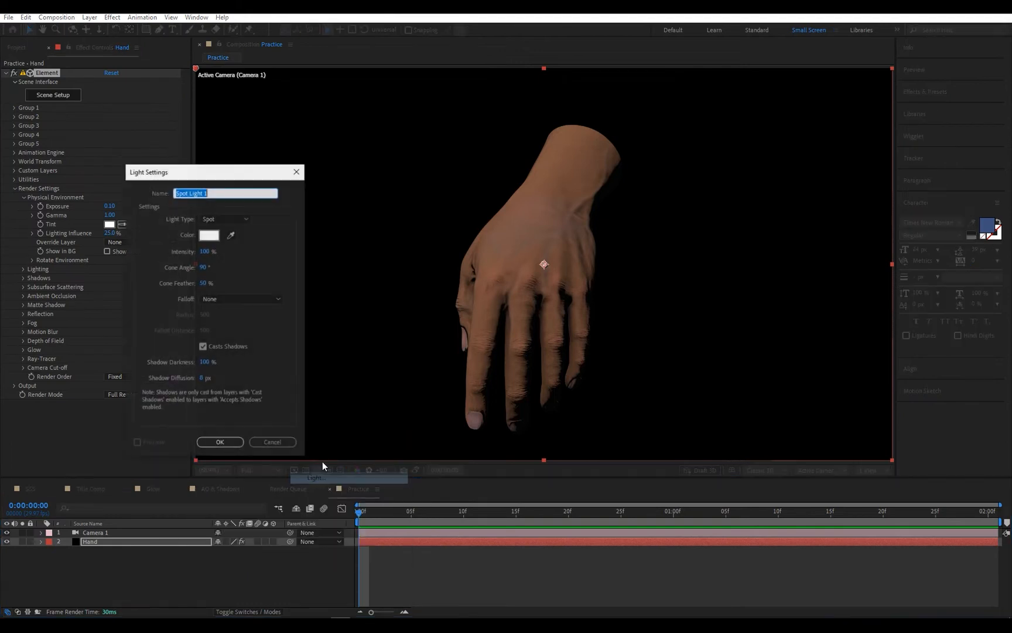
click(230, 218)
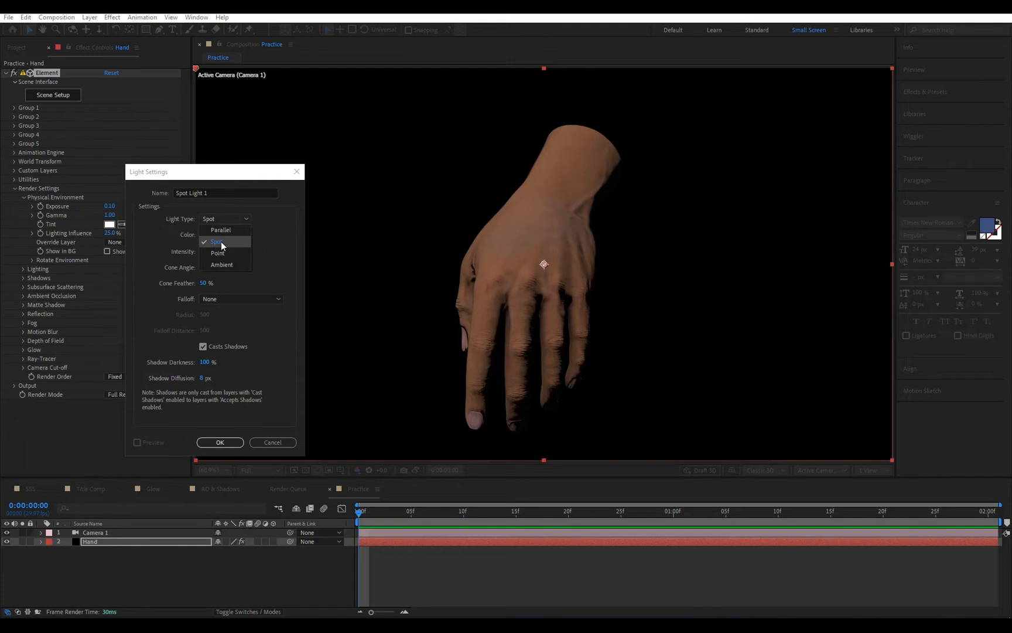
click(221, 243)
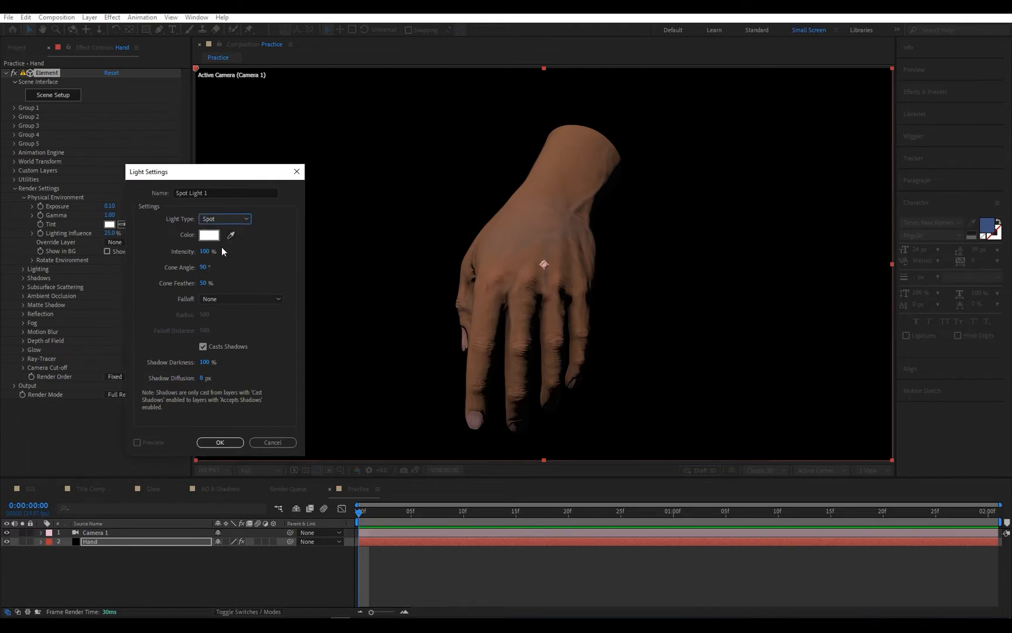
click(220, 442)
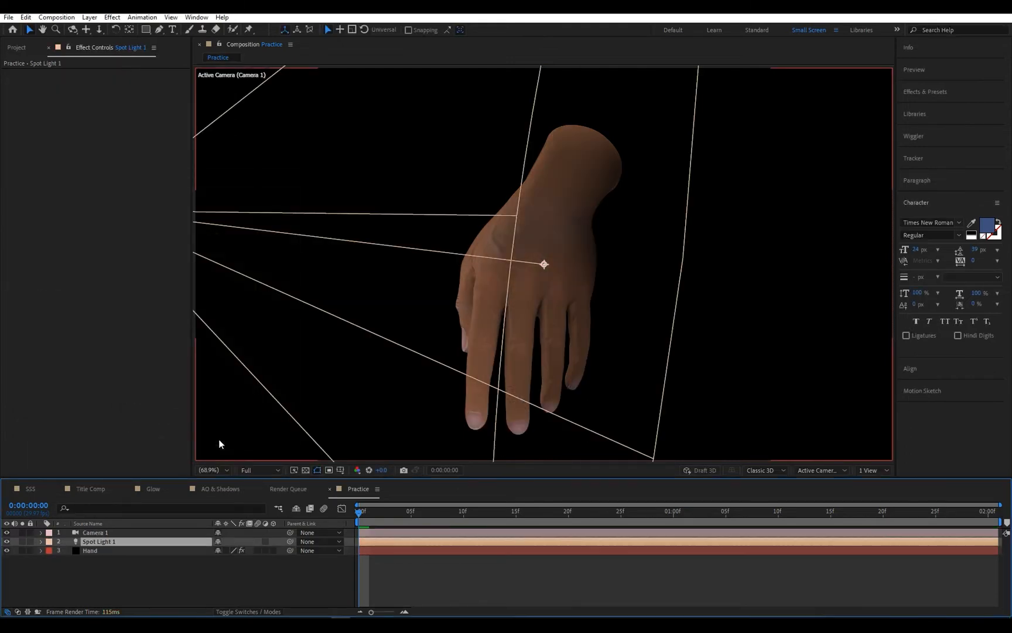
- Turn off Subsurface Scattering in the Element render settings of the Hand layer
click(98, 550)
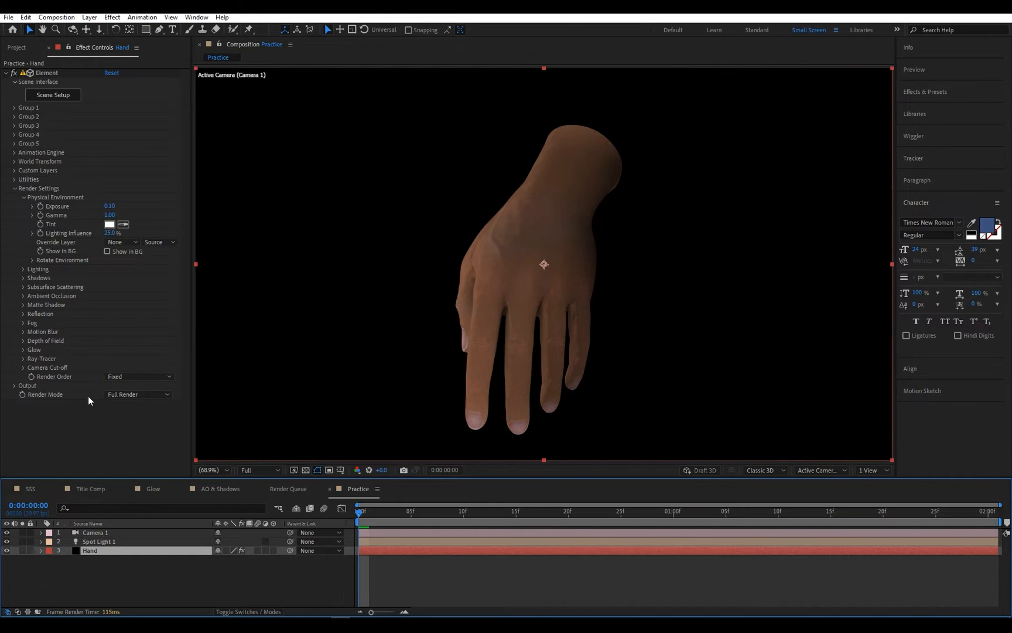
click(24, 199)
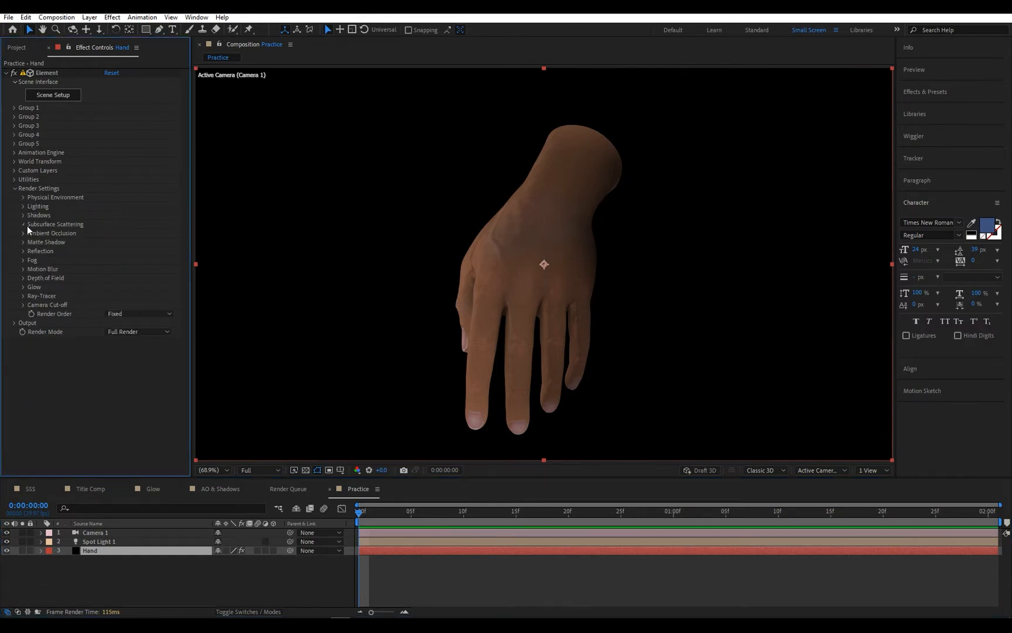
click(23, 224)
click(106, 233)
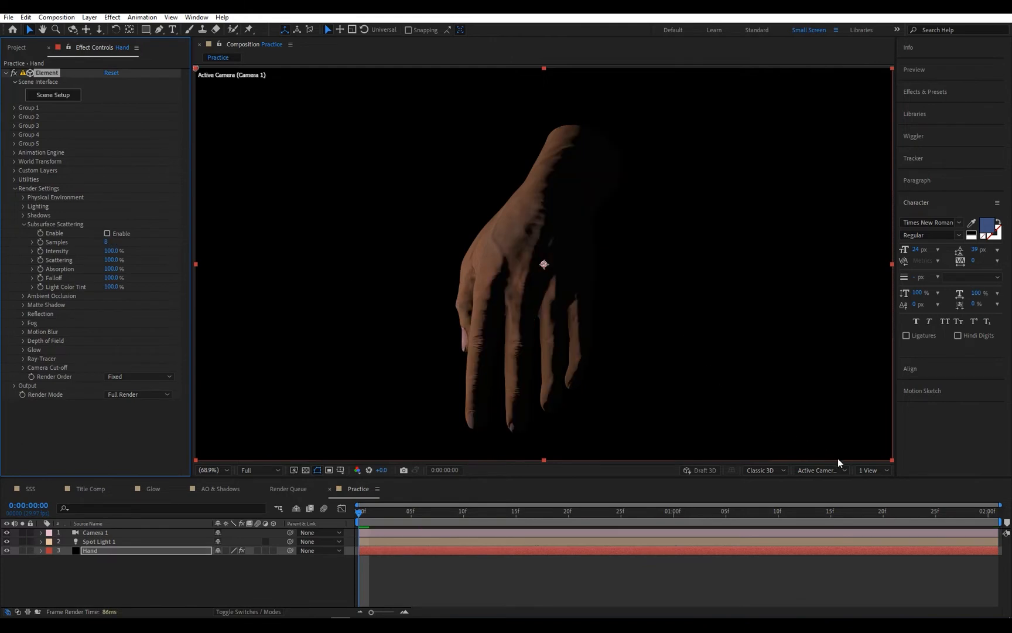
- Switch the composition viewer to a two-view layout
click(868, 470)
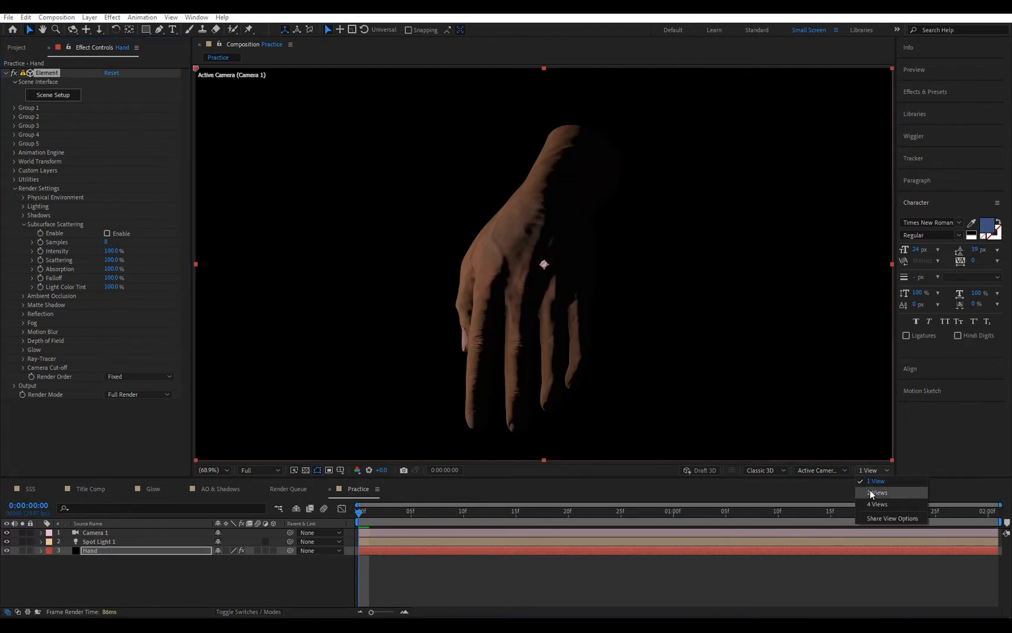
click(872, 494)
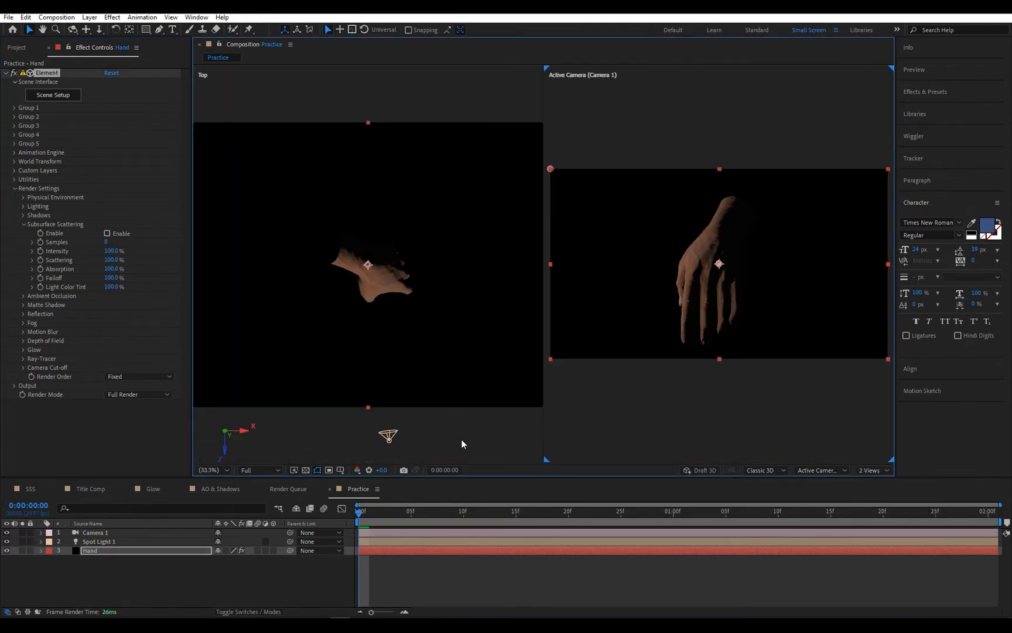
- Move Spot Light 1 in the Top view until it sits behind the hand from the camera, and return the viewer to a one-view layout
click(457, 431)
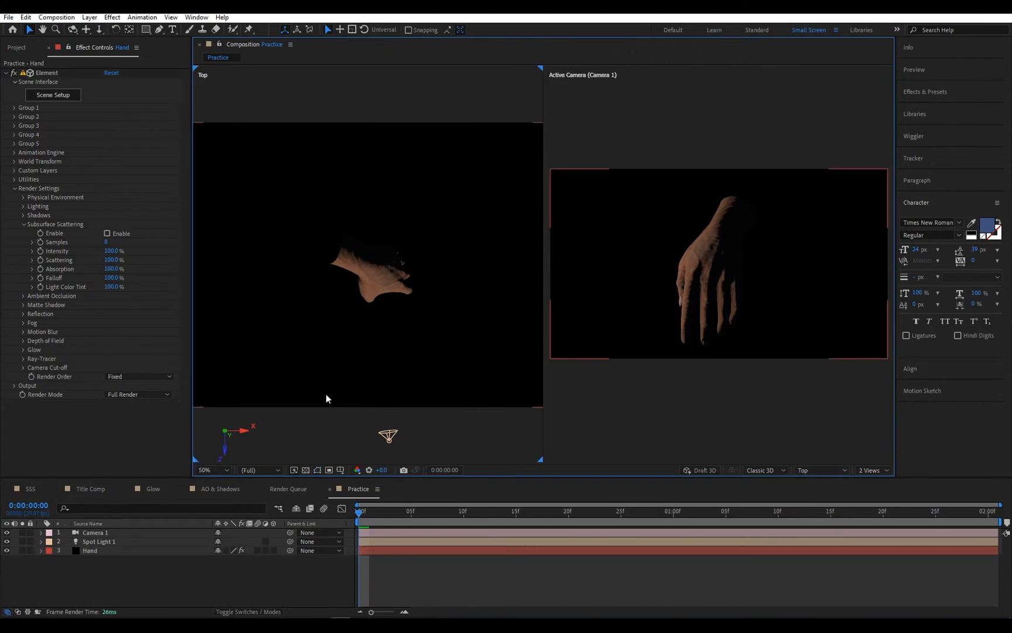
click(96, 542)
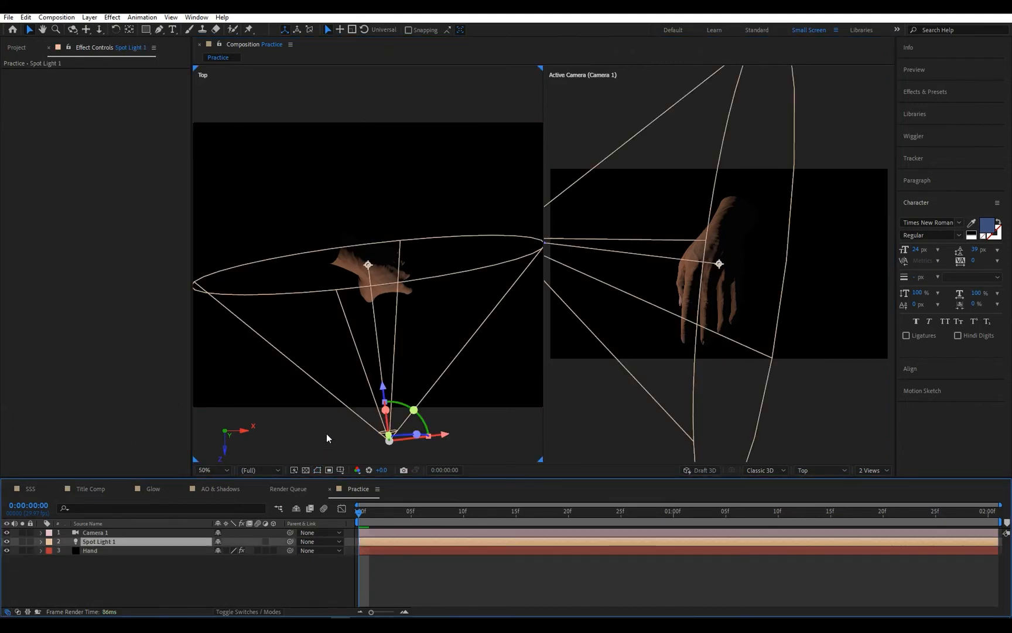
drag(383, 394, 366, 227)
drag(428, 281, 232, 333)
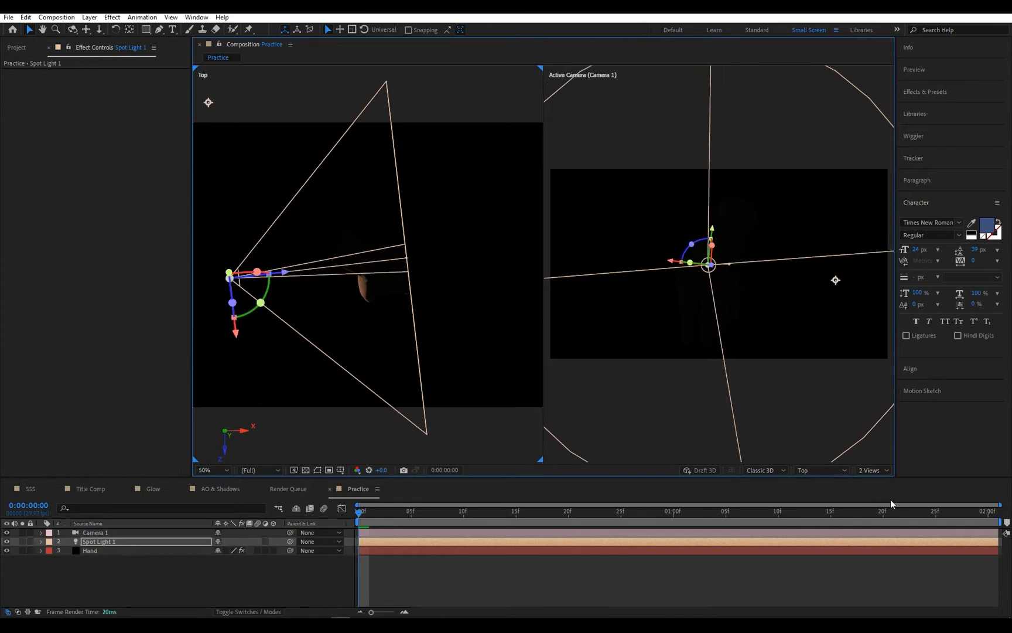
click(872, 472)
click(873, 480)
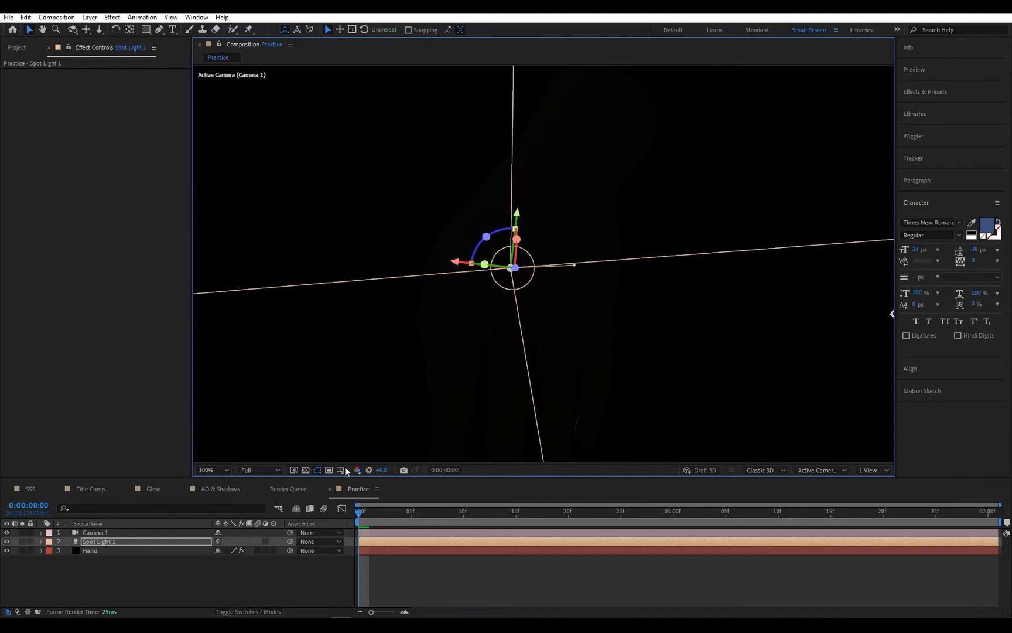
- Enable Subsurface Scattering in the Hand layer's Element render settings and set its Samples to 15
click(133, 555)
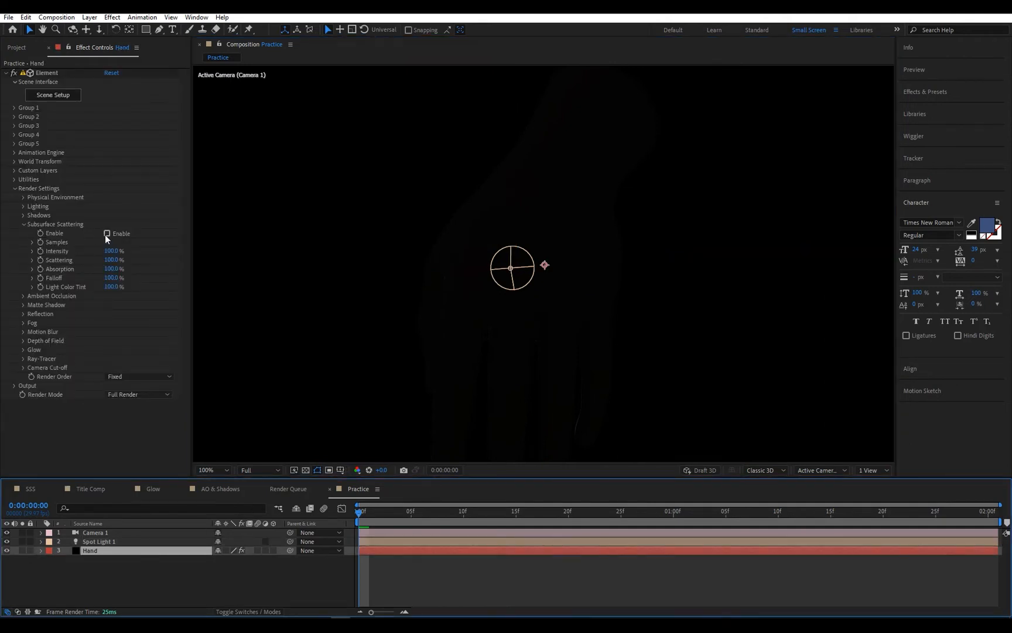
click(107, 233)
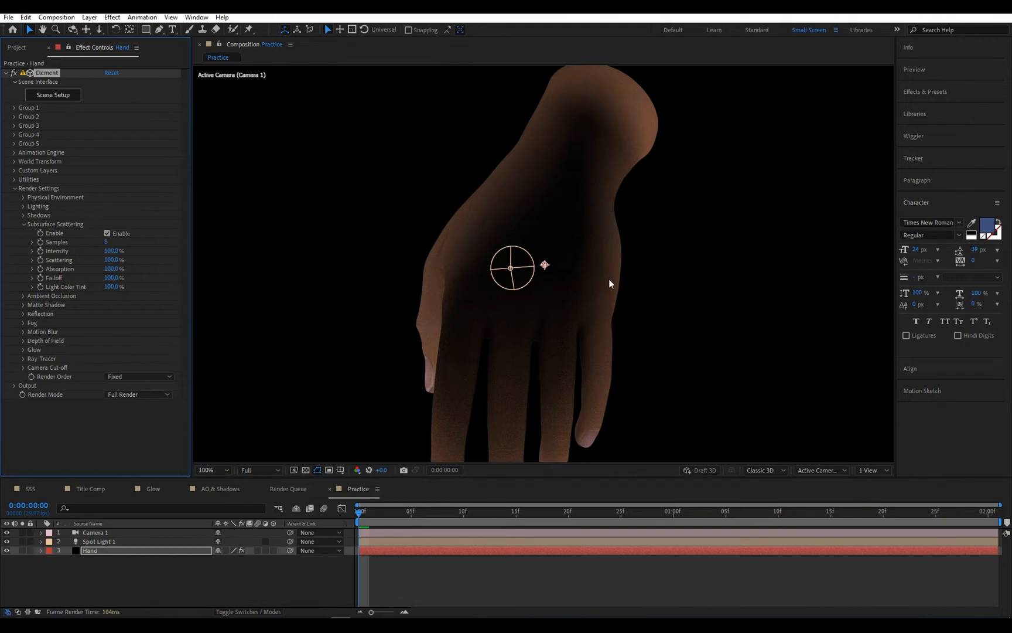
key(comma)
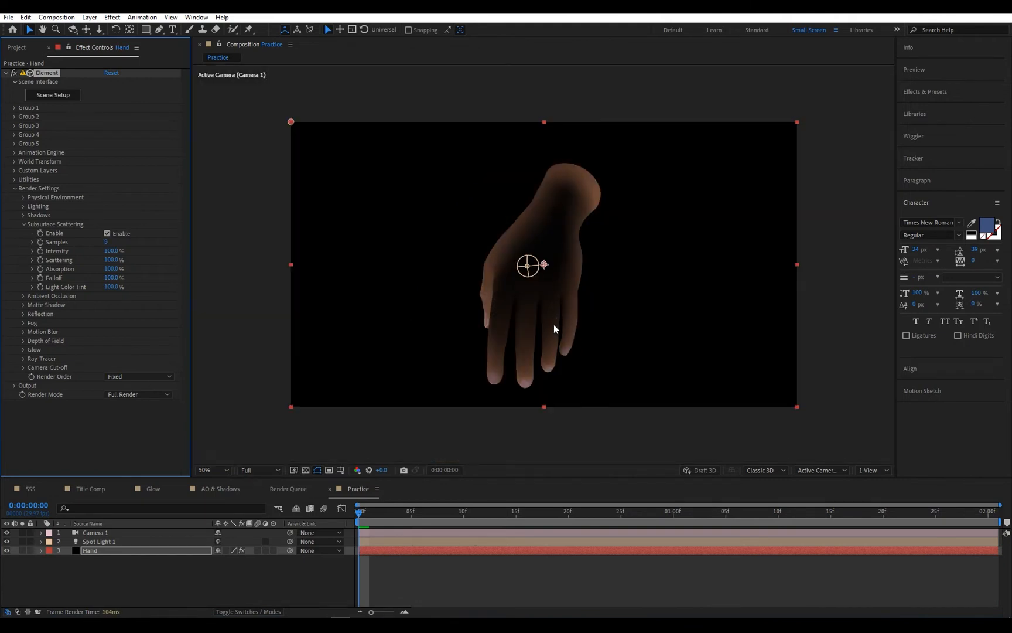
key(period)
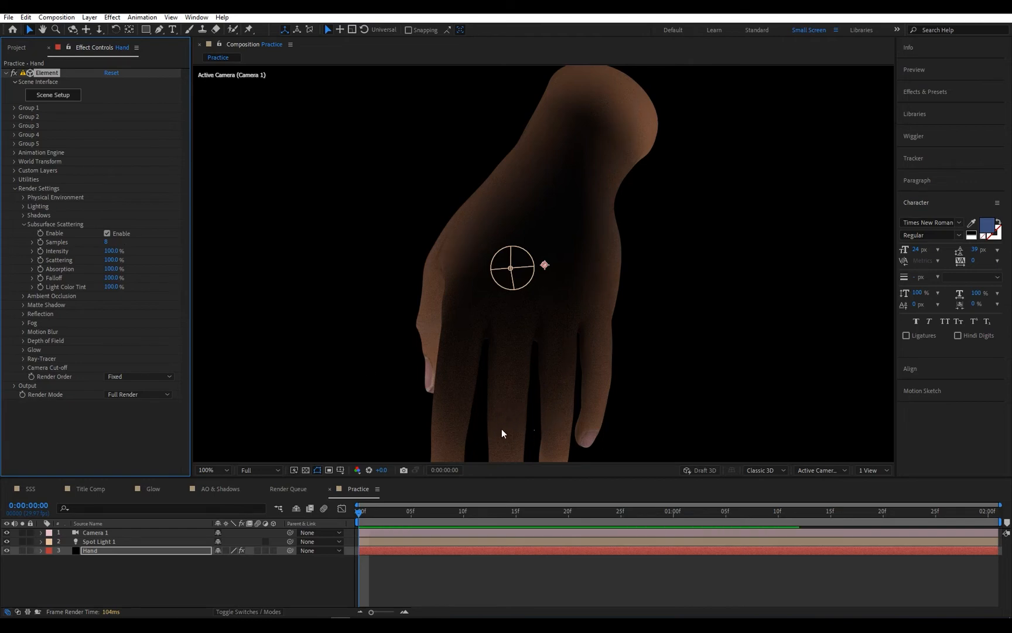
click(106, 242)
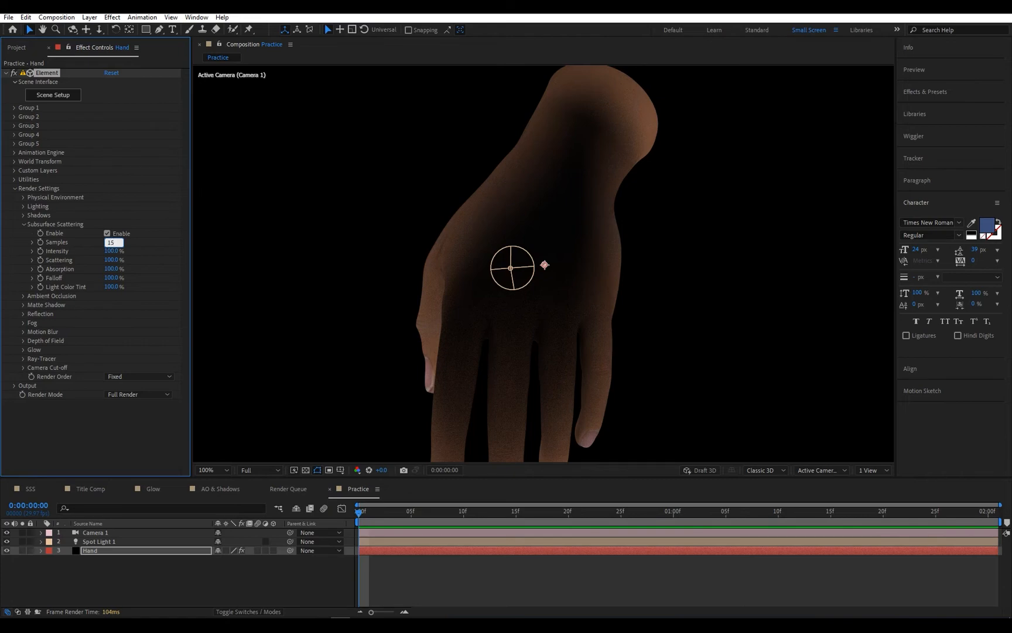
key(Return)
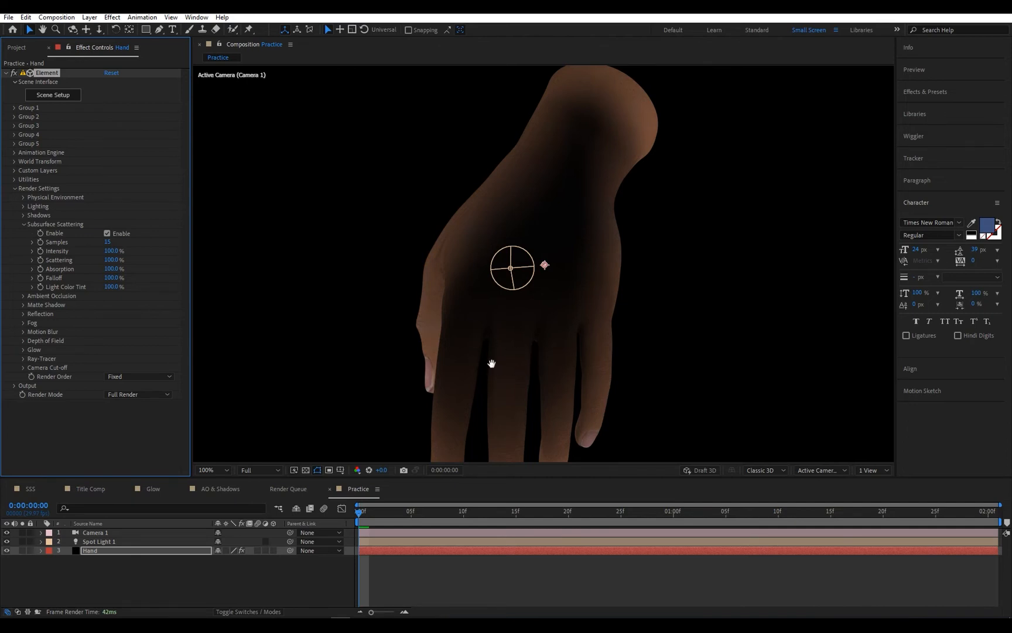
drag(491, 362, 502, 328)
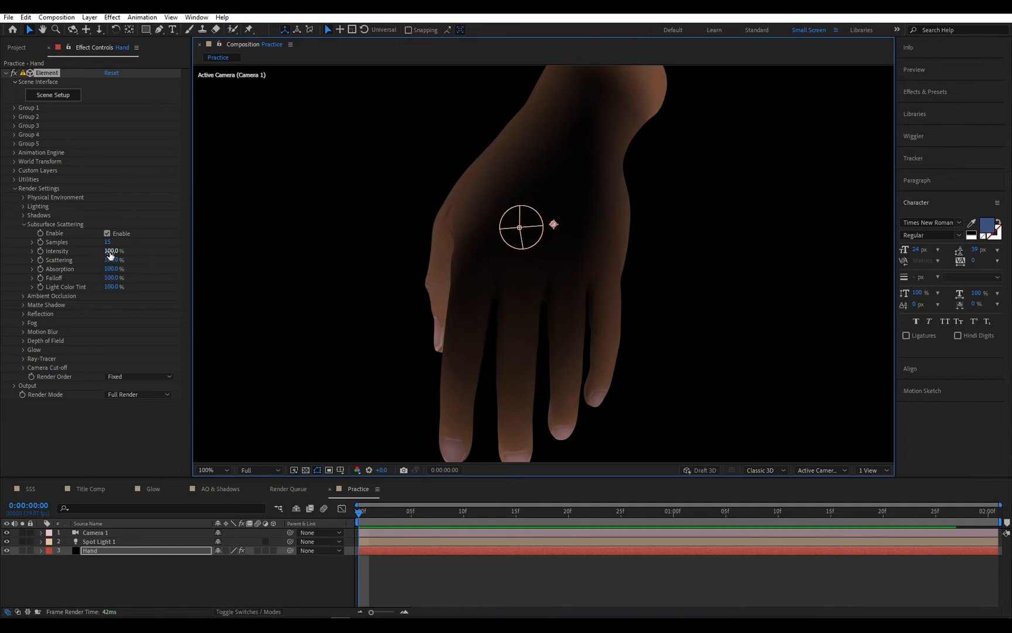
- Try a Subsurface Scattering Intensity of 50% on the hand and restore it to 100%
click(111, 251)
text(50)
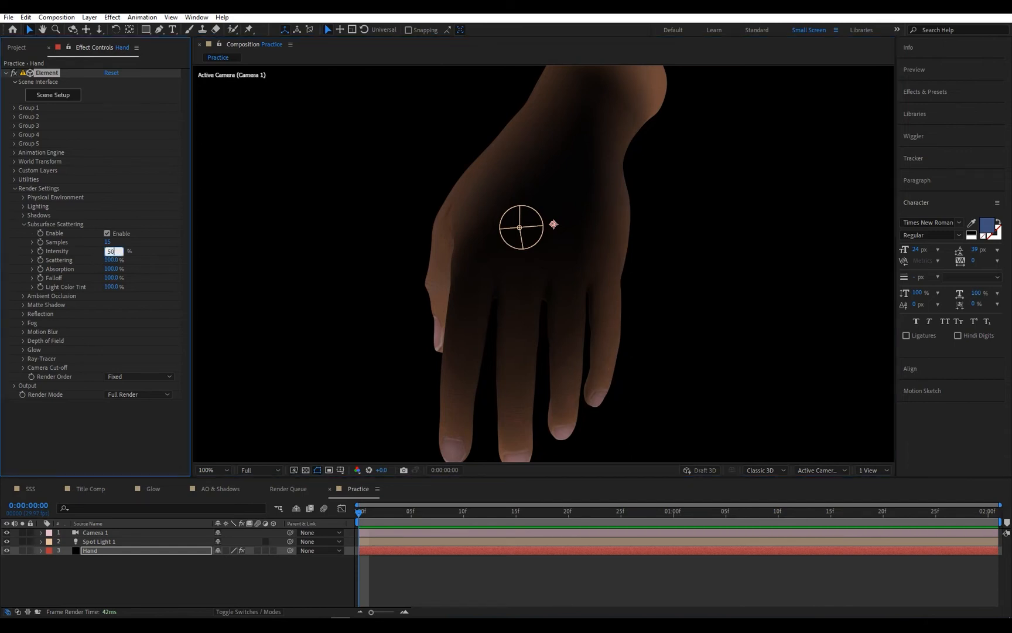
key(Return)
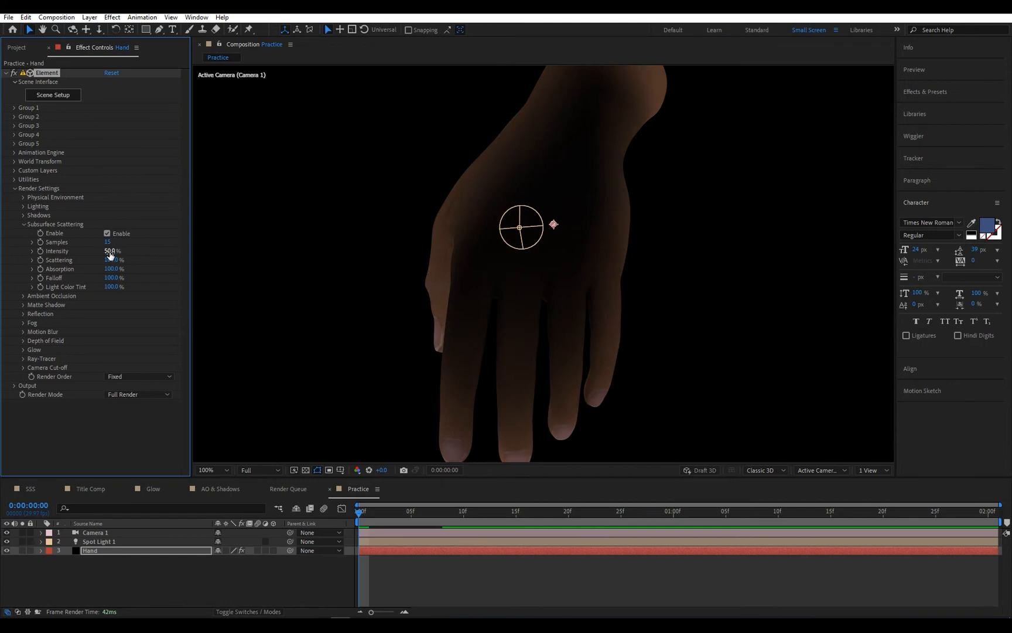
click(111, 251)
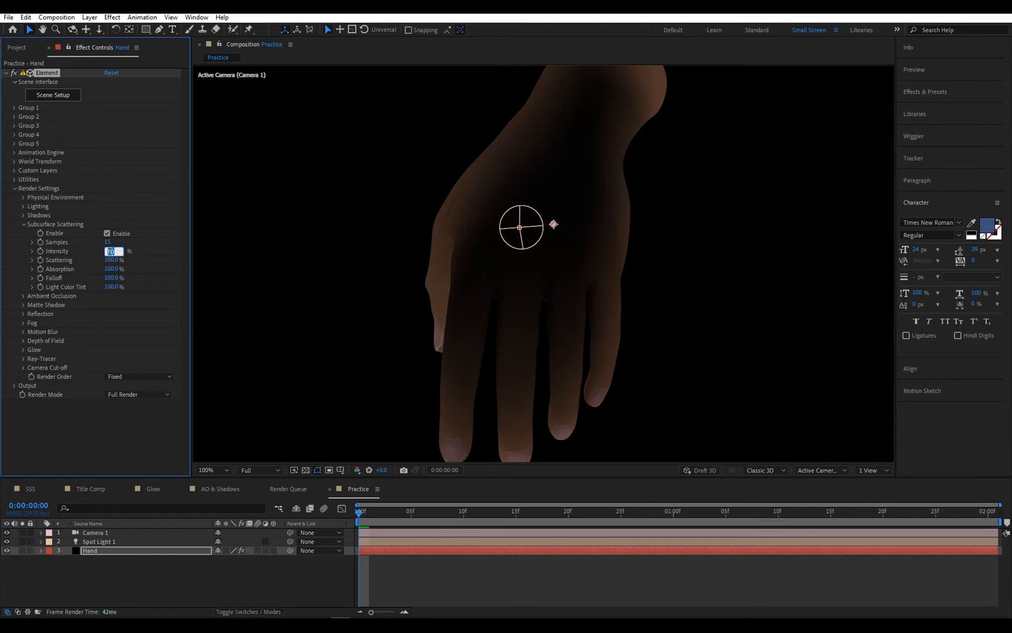
text(100)
key(Return)
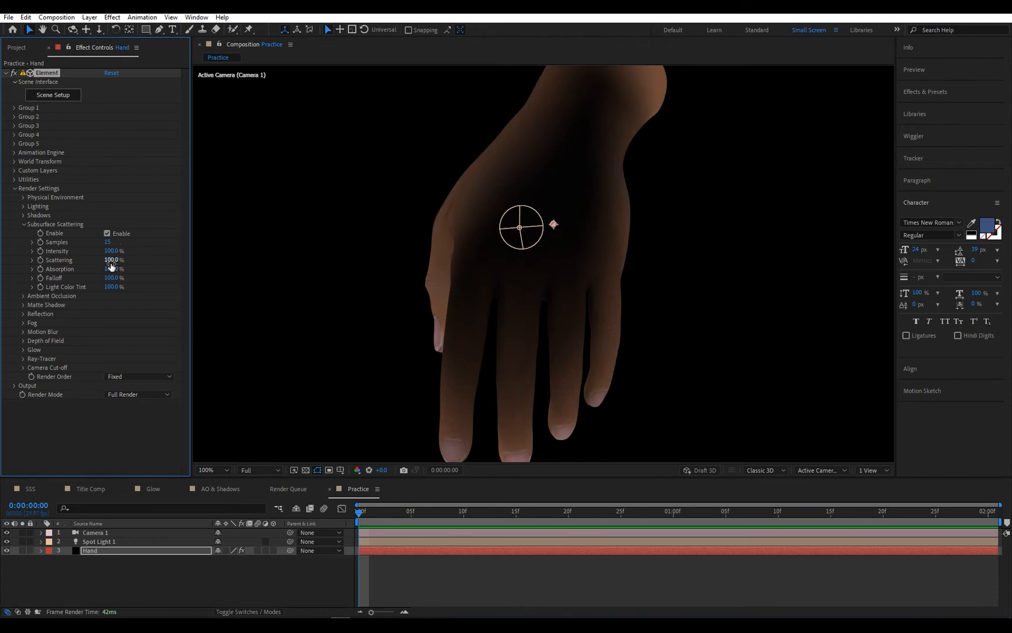
- Set the Subsurface Scattering effect's Scattering to 50% and its Absorption to 50%
click(111, 260)
text(50)
key(Return)
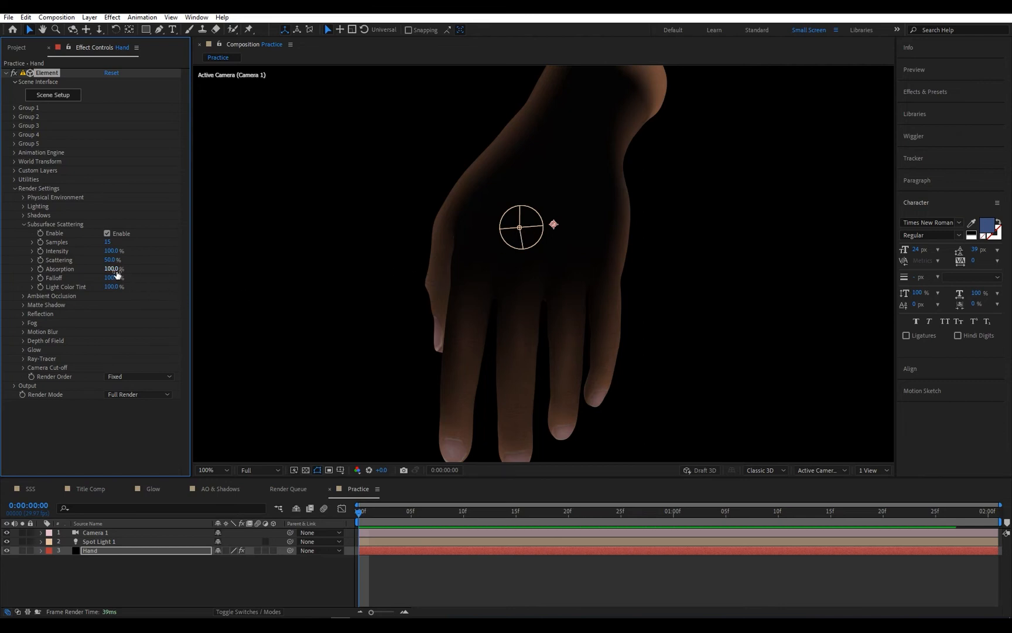
click(116, 271)
text(50)
key(Return)
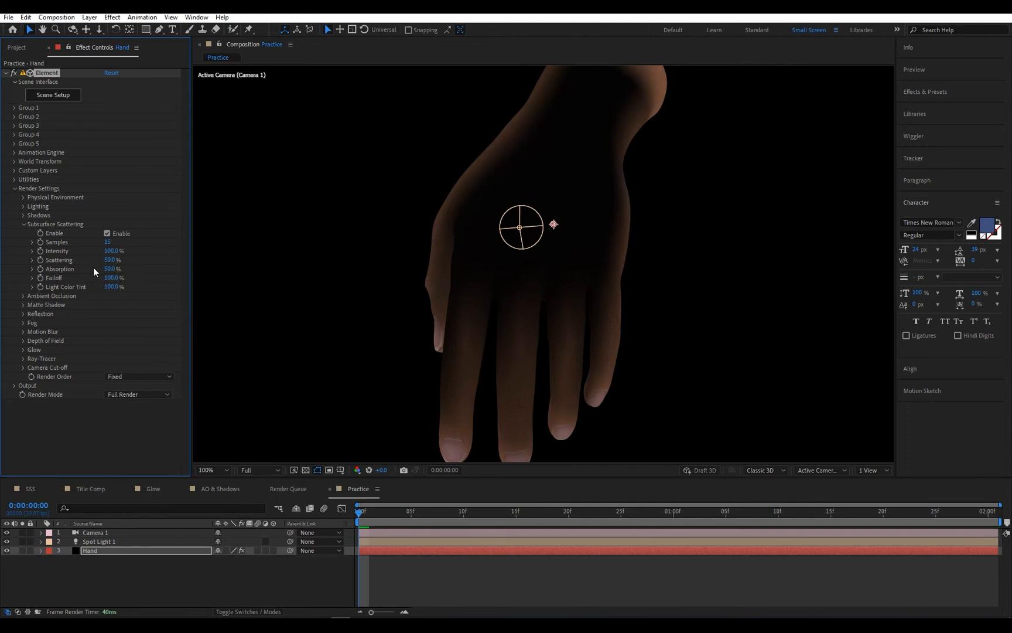
- Try a Scattering value of 15% for the hand's Subsurface Scattering, and settle on 35%
click(111, 260)
click(111, 260)
text(15)
key(Return)
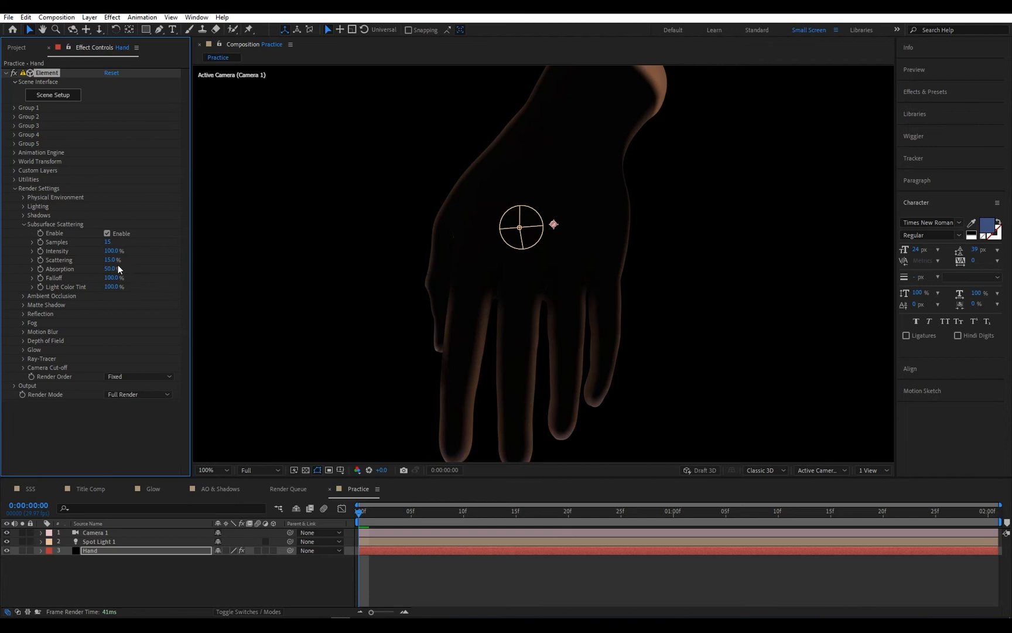
click(111, 260)
text(35)
key(Return)
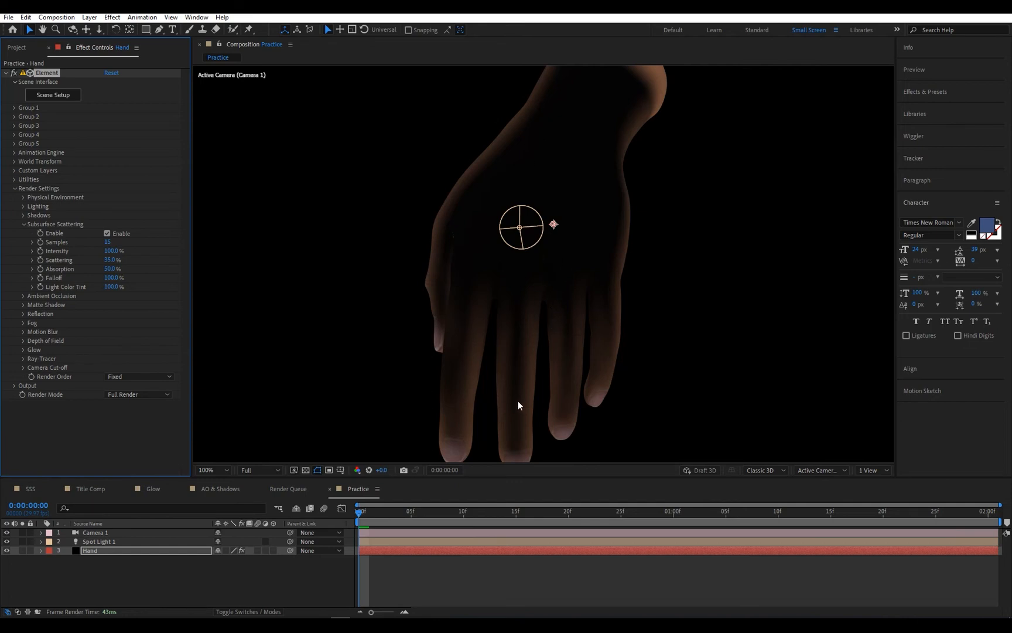
key(comma)
key(comma)
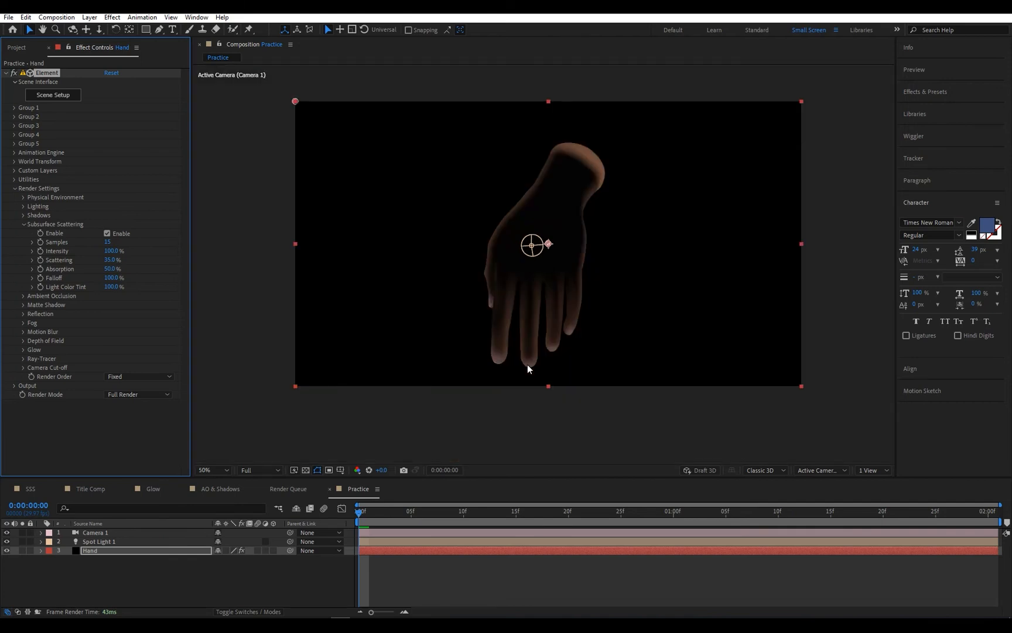
- Set the Hands_Low_defaultMat1 material's subsurface Scatter Color to FA8686 in Element's scene setup and apply the scene
click(54, 97)
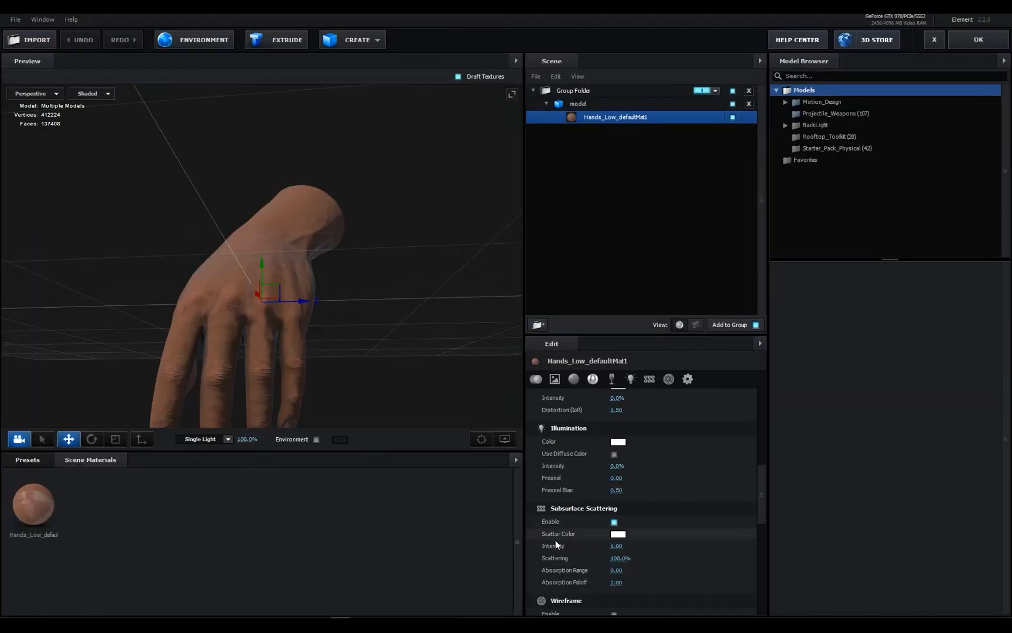
click(616, 535)
click(587, 476)
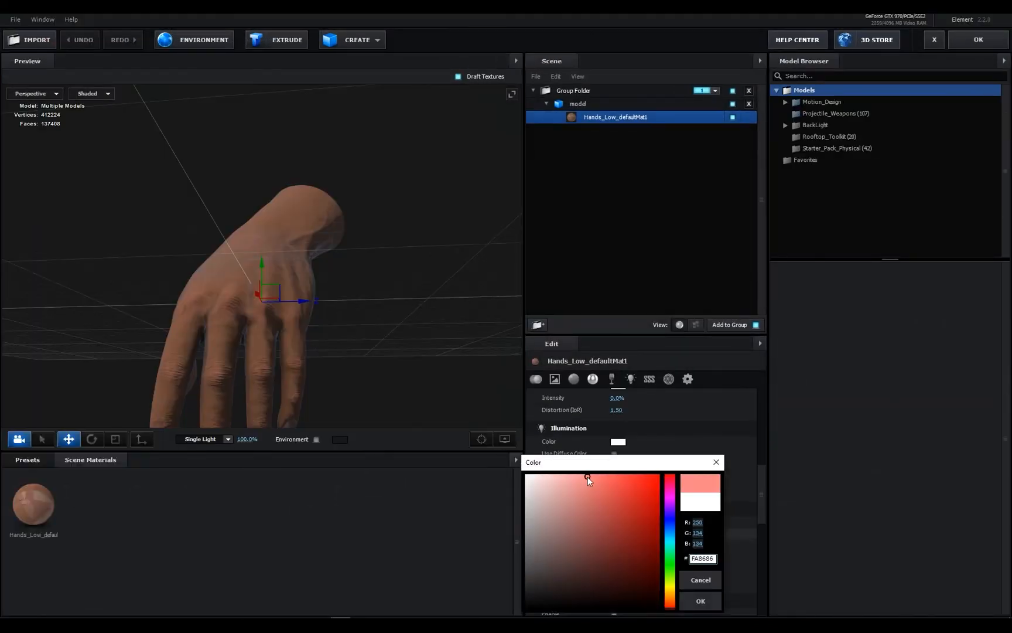
click(700, 599)
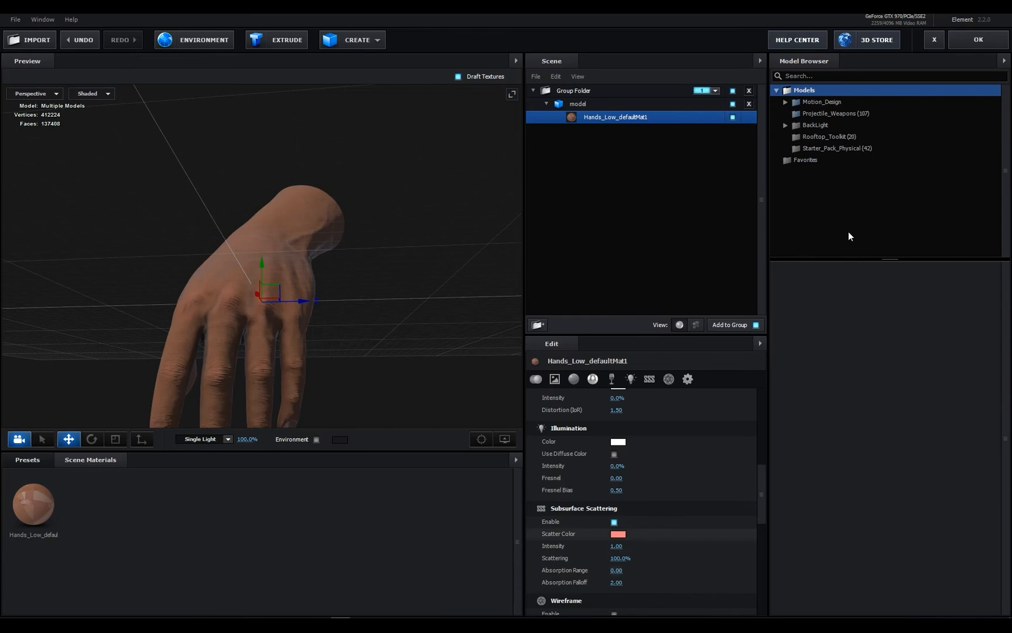
click(978, 40)
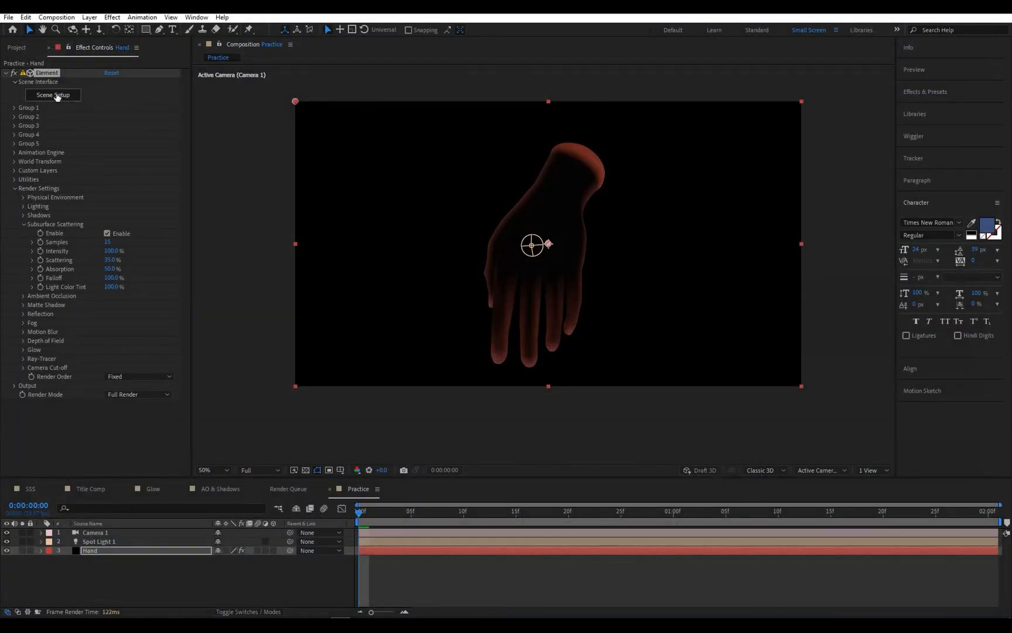
- Lighten the hand material's subsurface Scatter Color to F9A5A5 in Element's scene setup and apply the scene
click(58, 95)
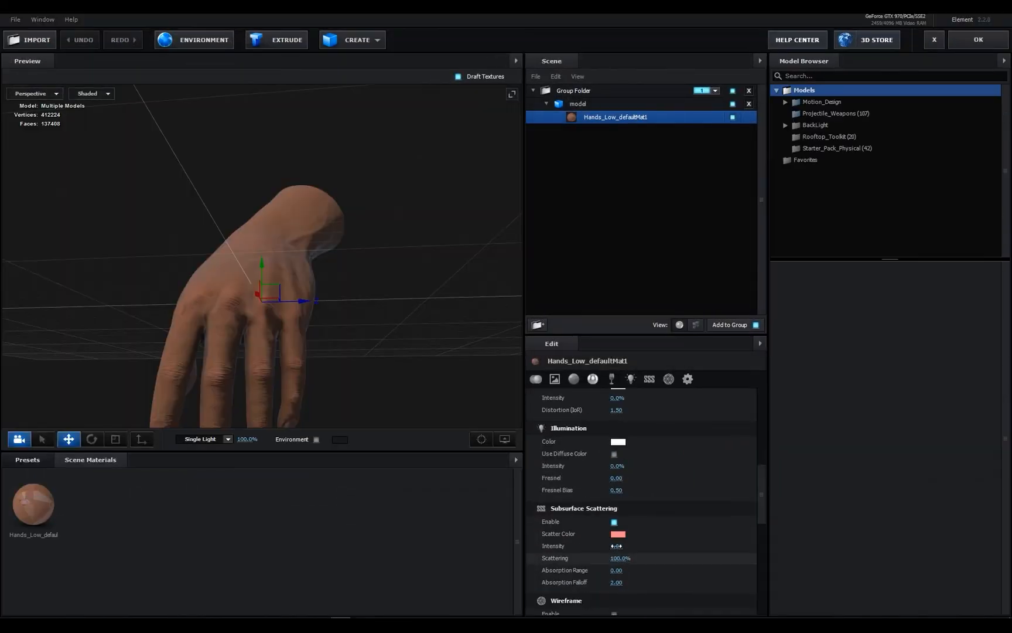
click(617, 535)
click(570, 477)
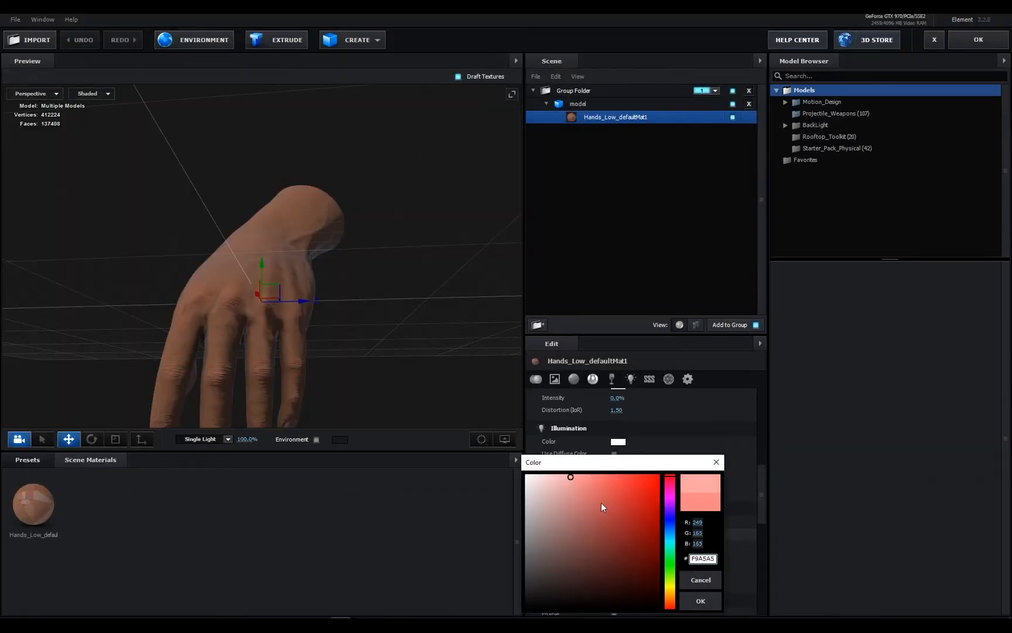
click(701, 602)
click(973, 43)
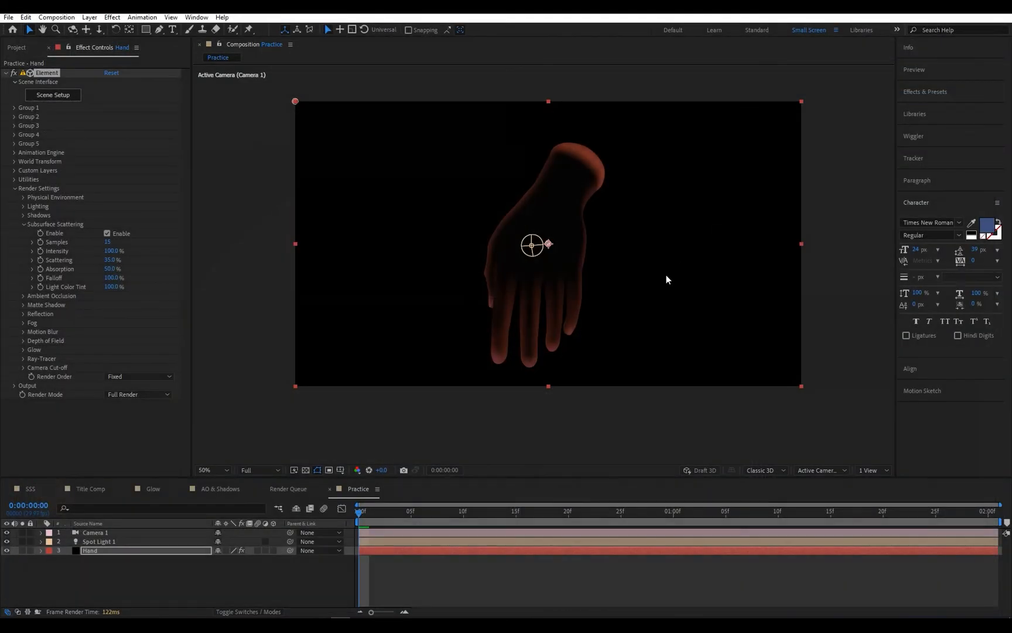
- Try a Subsurface Scattering Falloff of 5% on the hand and restore it to 100%
scroll(559, 363, up, 3)
scroll(553, 364, down, 1)
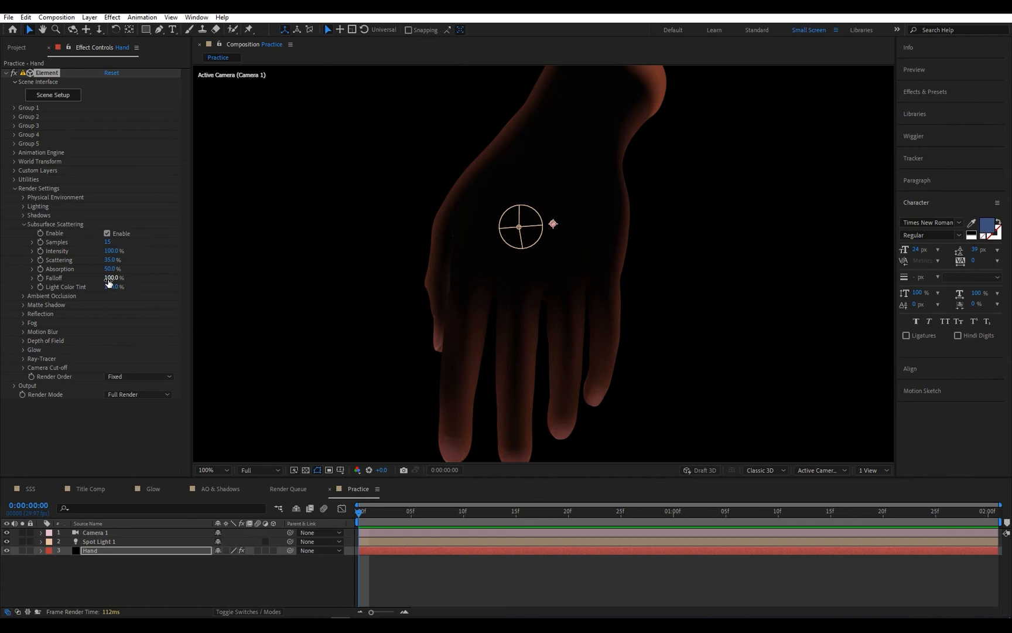
click(109, 279)
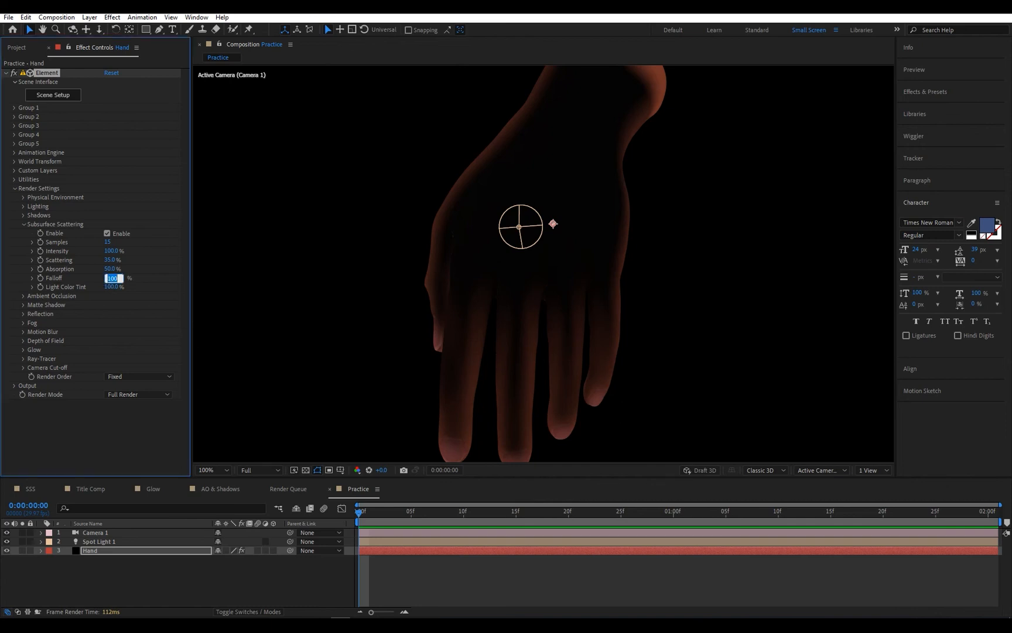
text(5)
key(Return)
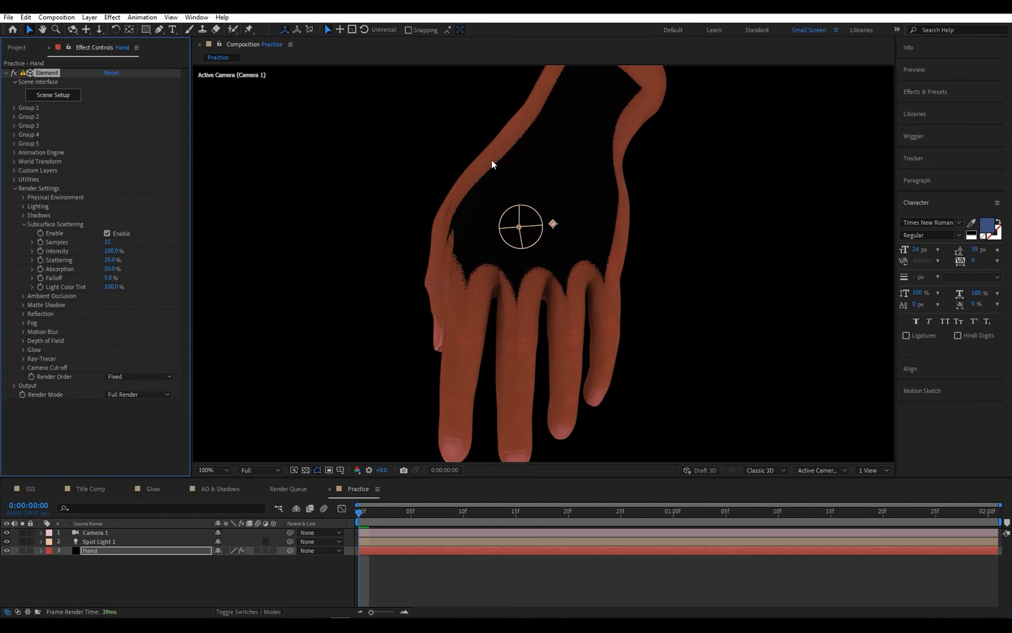
click(108, 278)
key(Return)
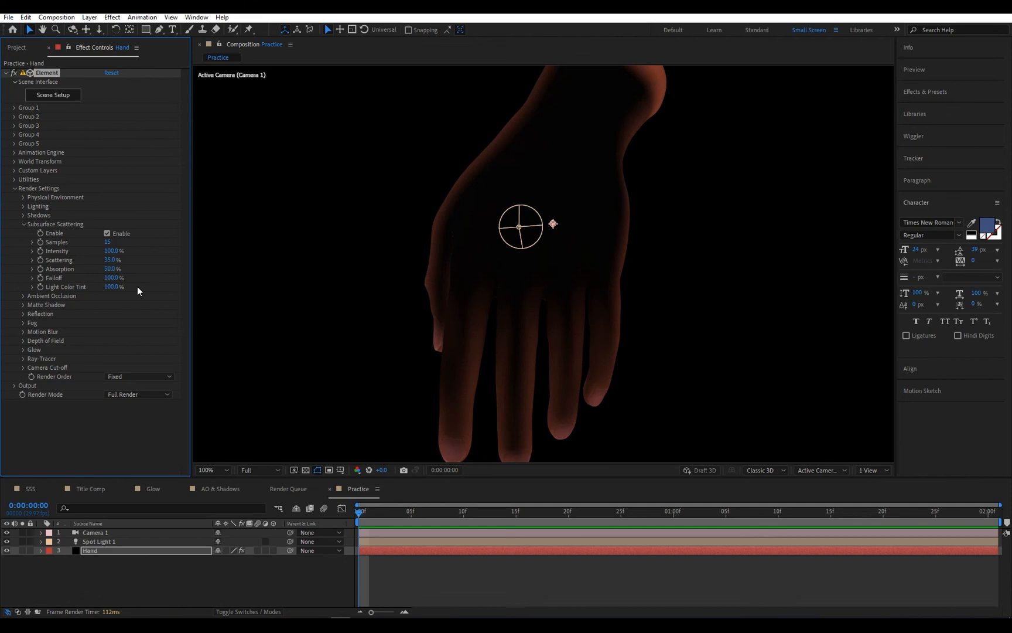
- Orbit the camera around the hand to show the backlit fingers from the thumb side
key(c)
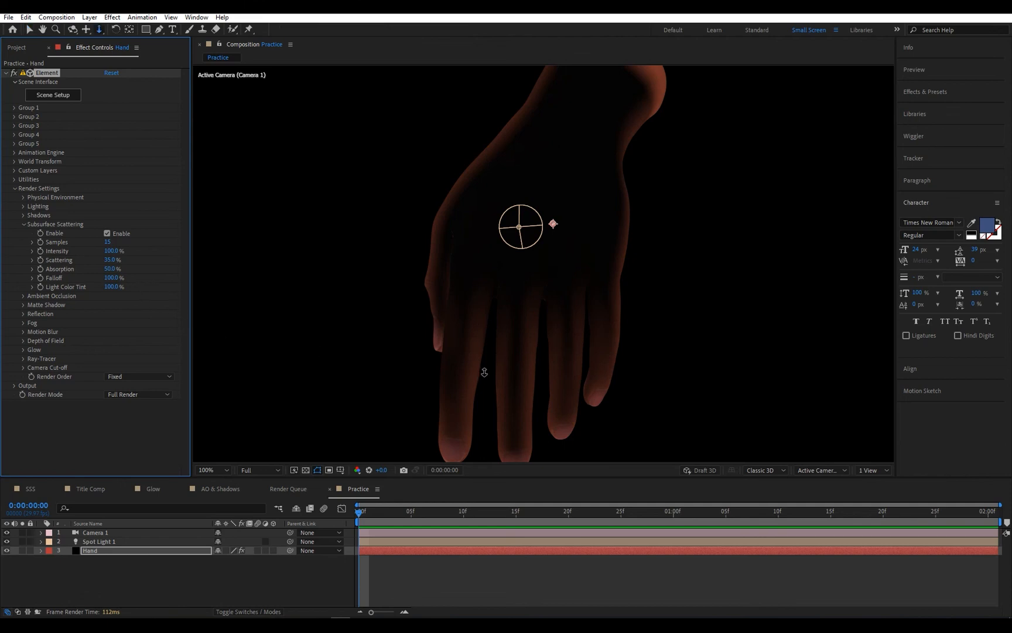
drag(490, 373, 581, 354)
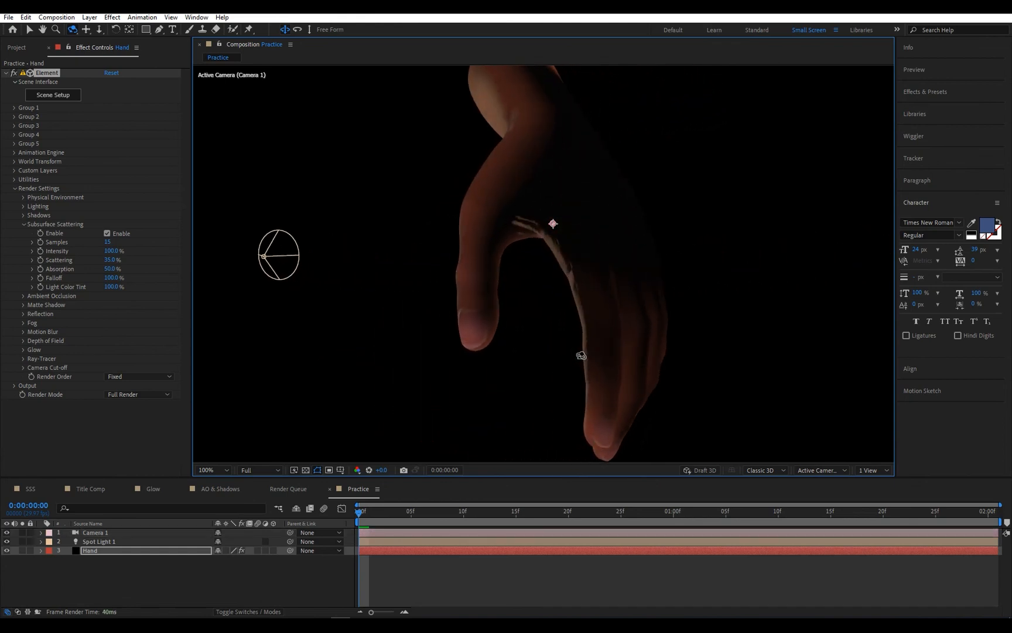